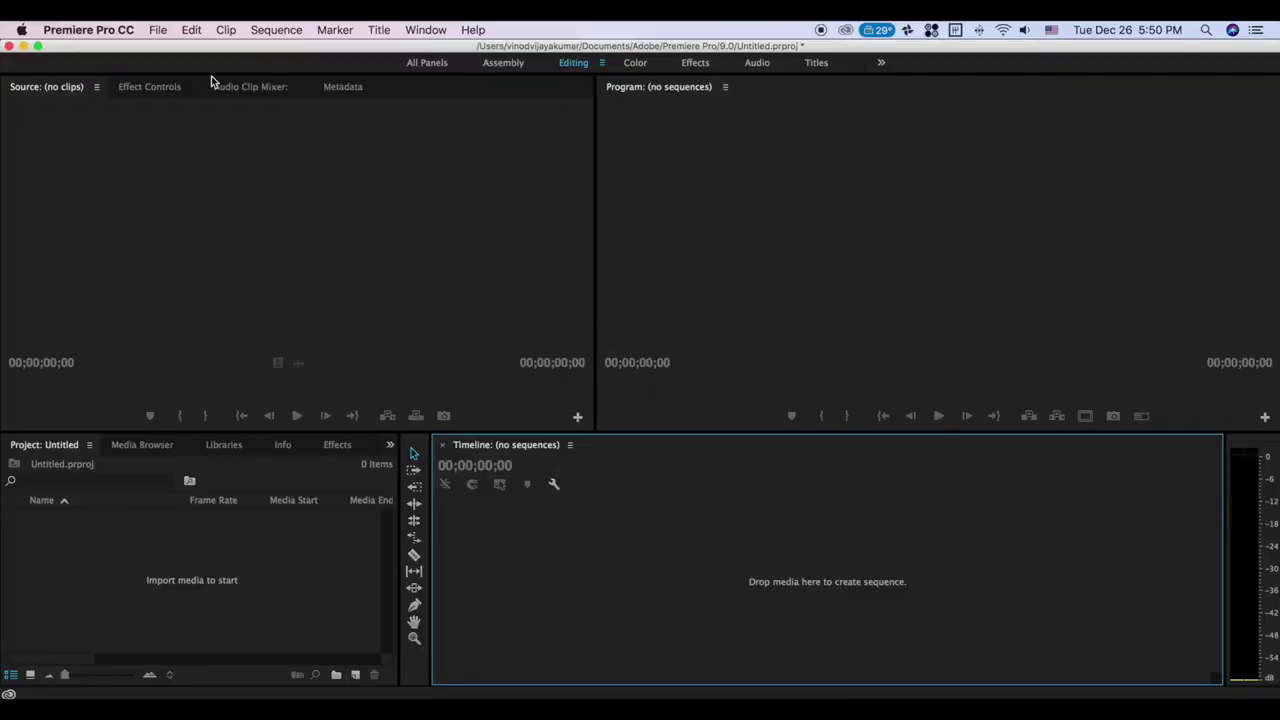
Switch from the empty Premiere project to the Finder window holding the 624 timelapse JPGs.
key(super+Tab)
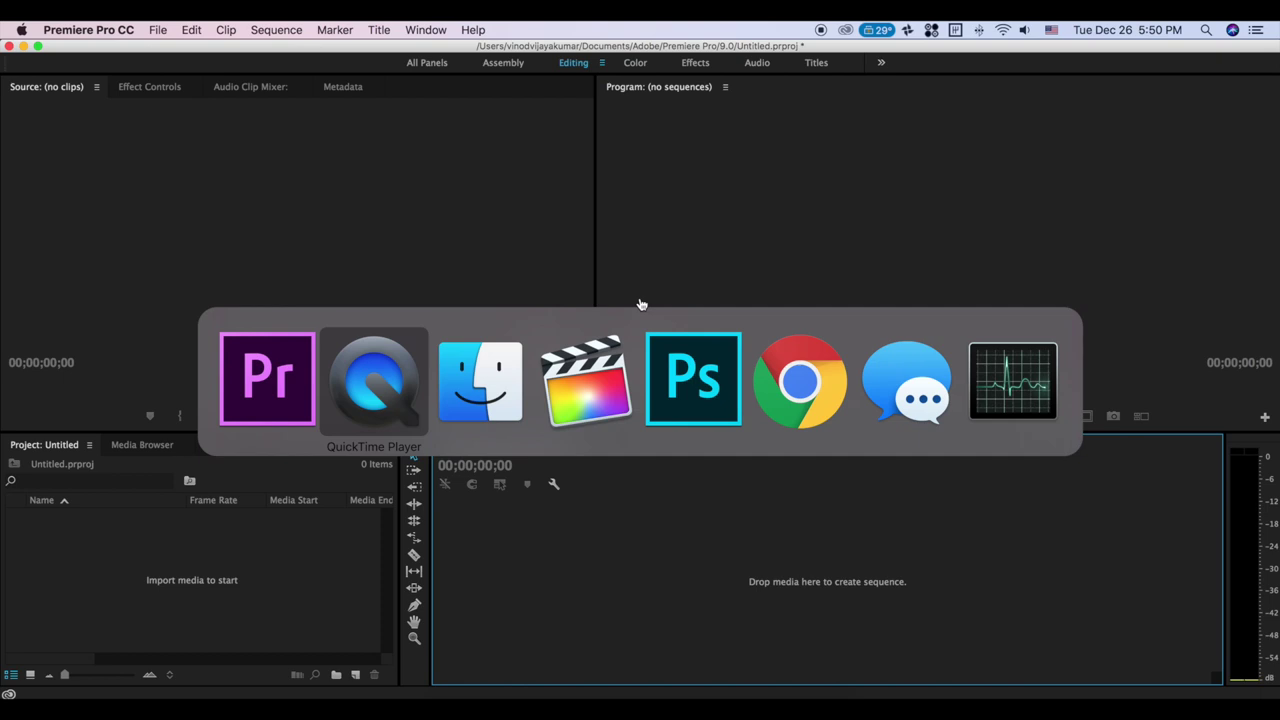
key(super+Tab)
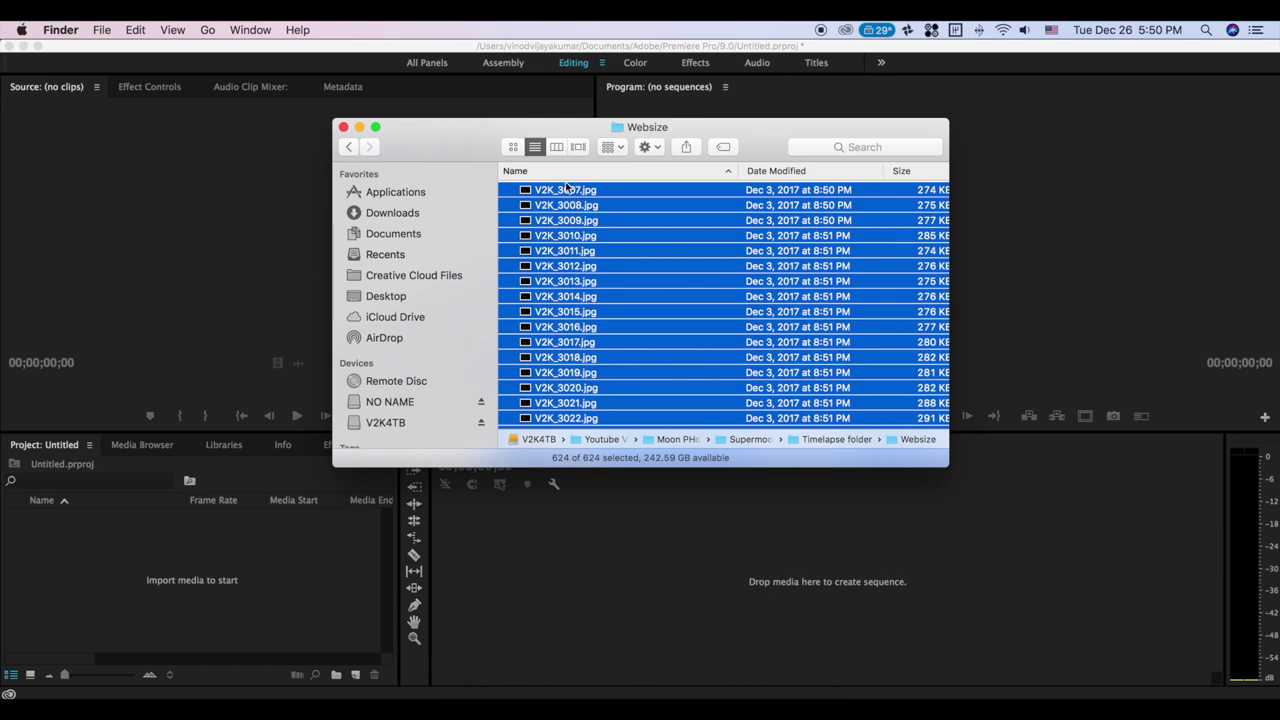
Drag the 624 selected Websize JPGs from Finder into Premiere's Project panel.
drag(567, 193, 173, 565)
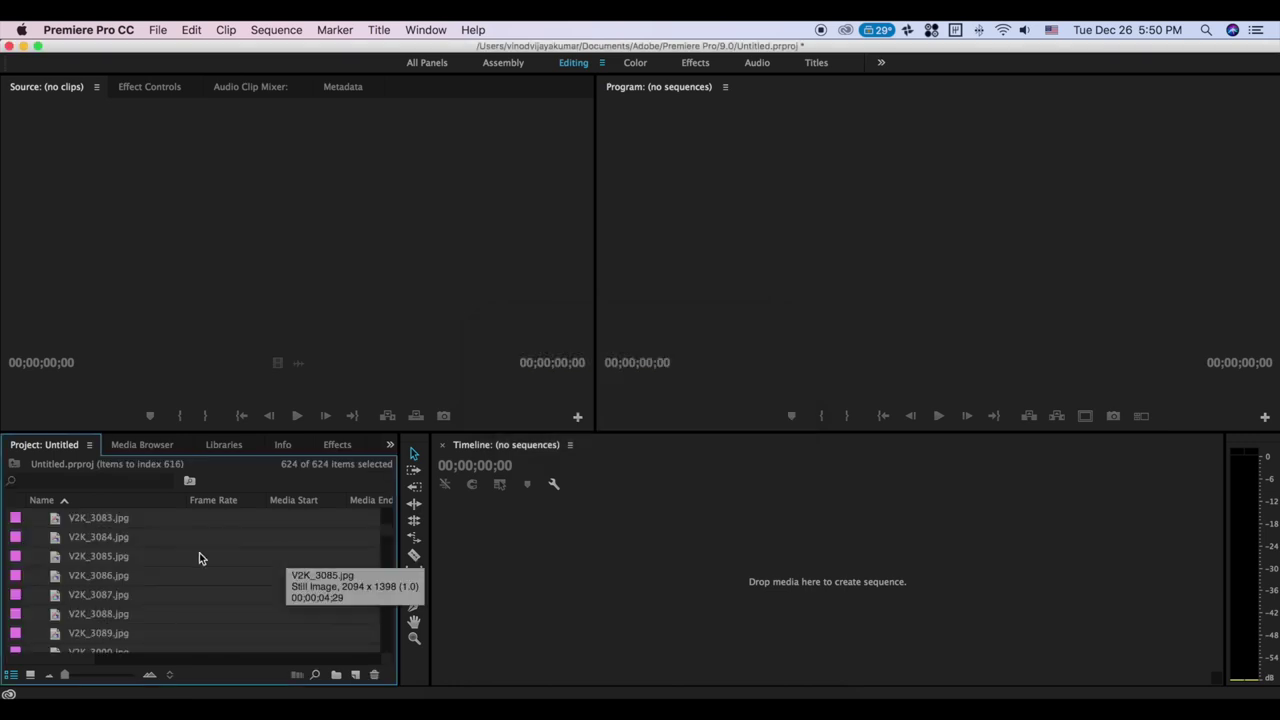
Select all 624 imported stills in the Project panel and drag them toward the empty Timeline.
scroll(122, 556, up, 10)
key(super+shift+a)
key(super+a)
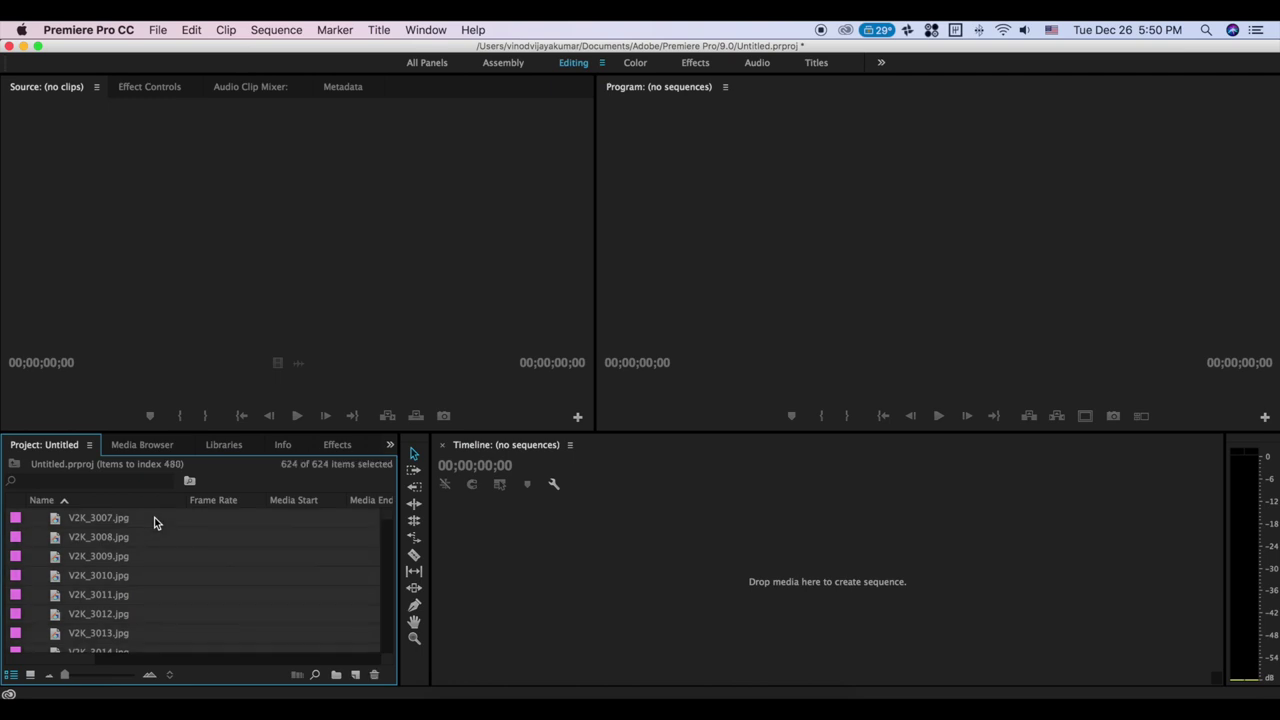
click(154, 517)
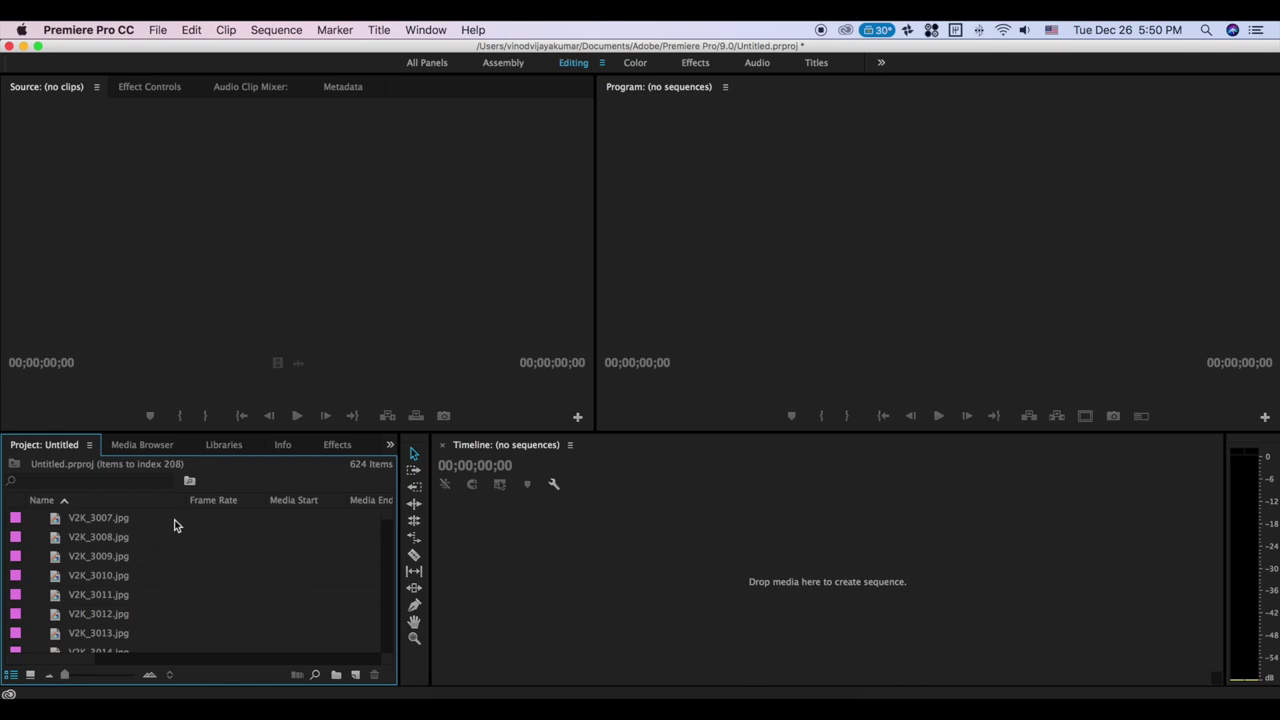
key(super+a)
drag(174, 519, 686, 500)
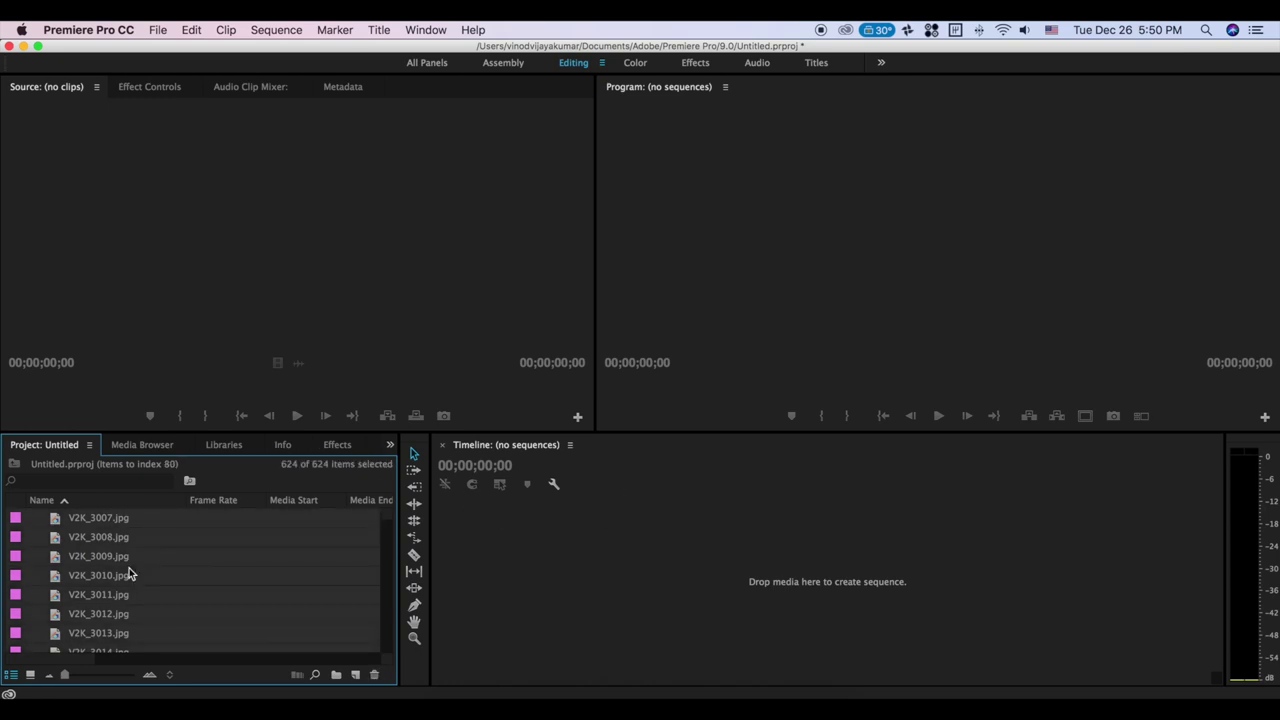
drag(52, 518, 779, 590)
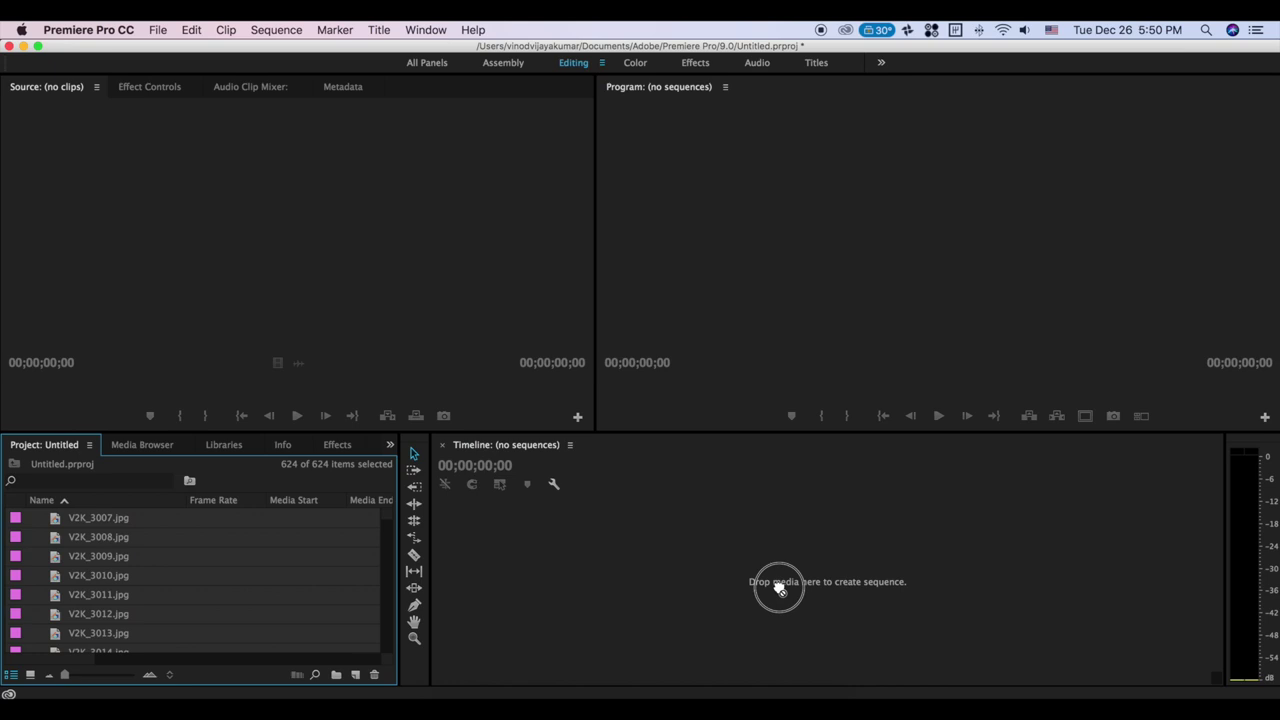
Drop the stills onto the Timeline to create sequence V2K_3630, then select its first clip.
drag(779, 590, 806, 591)
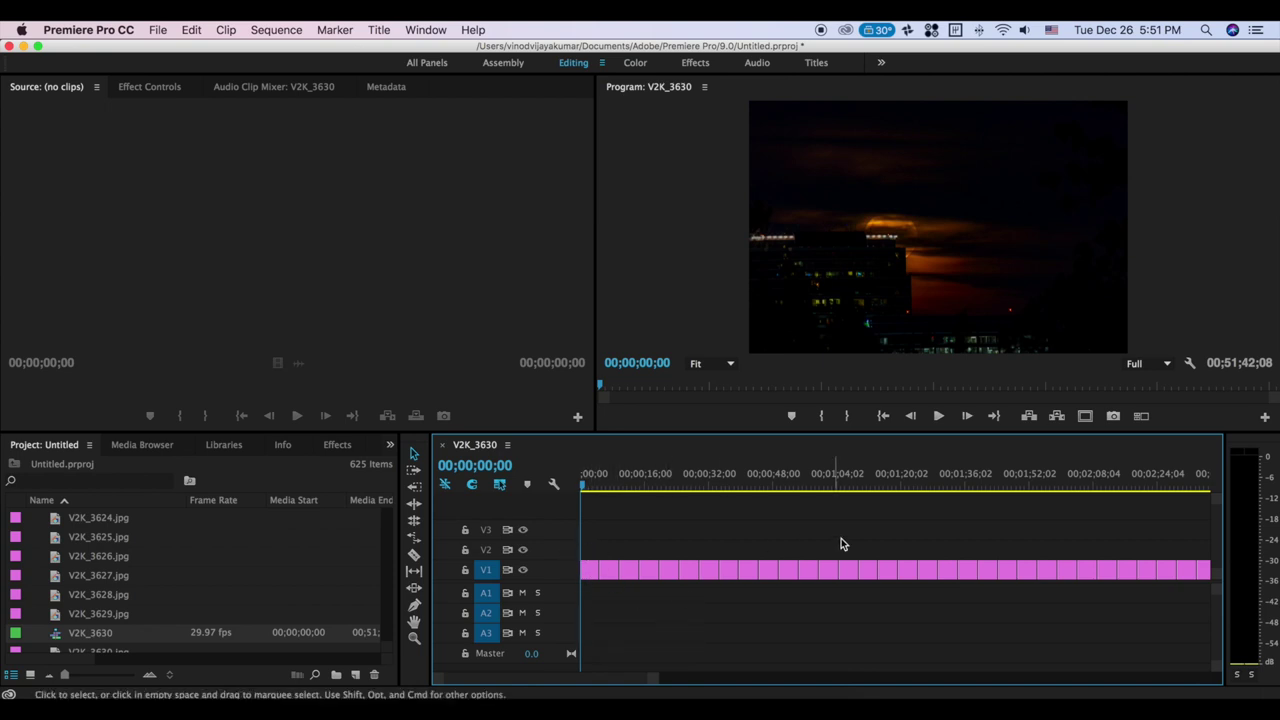
click(591, 569)
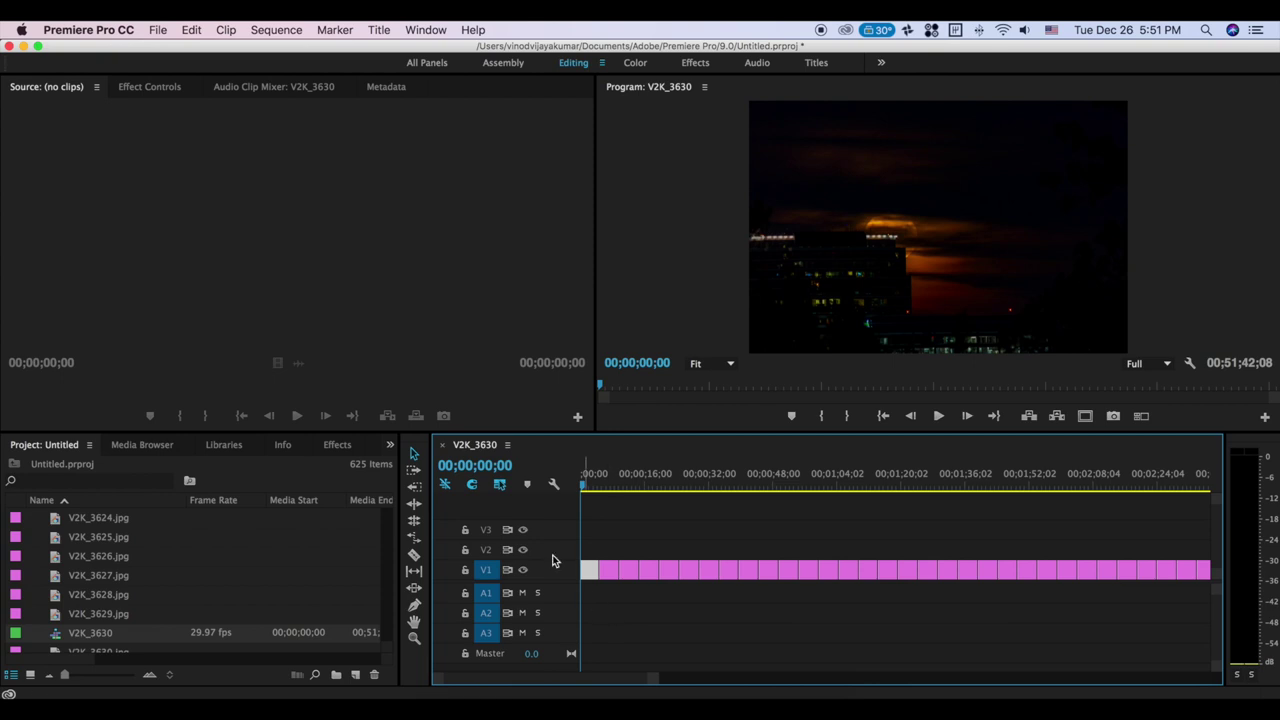
Play the opening seconds of V2K_3630, then select all 624 stills on V1.
key(super+a)
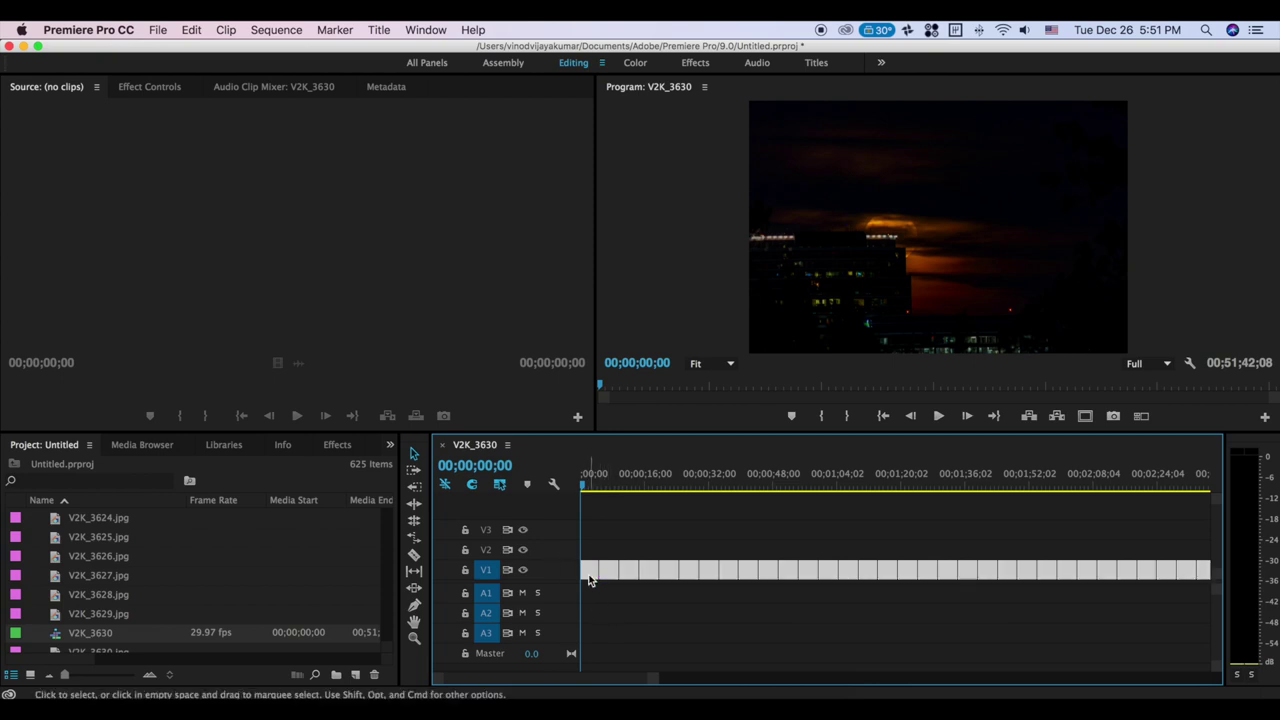
click(591, 506)
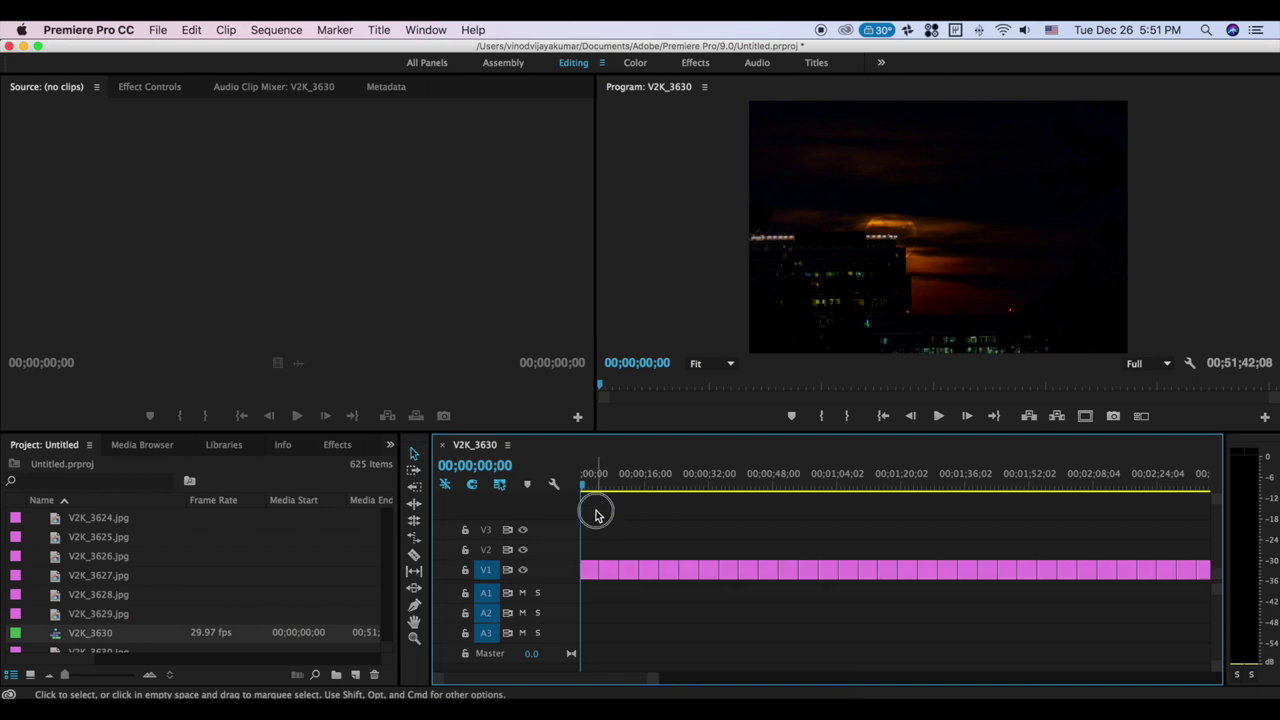
key(space)
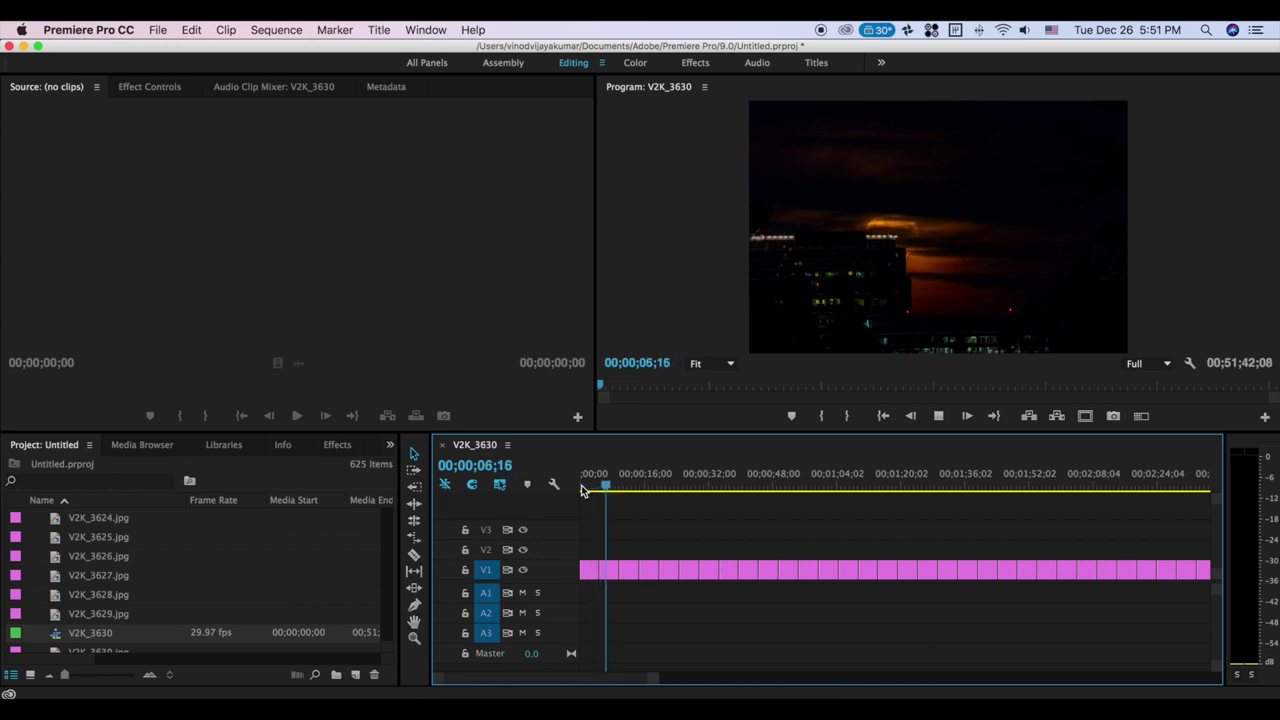
key(space)
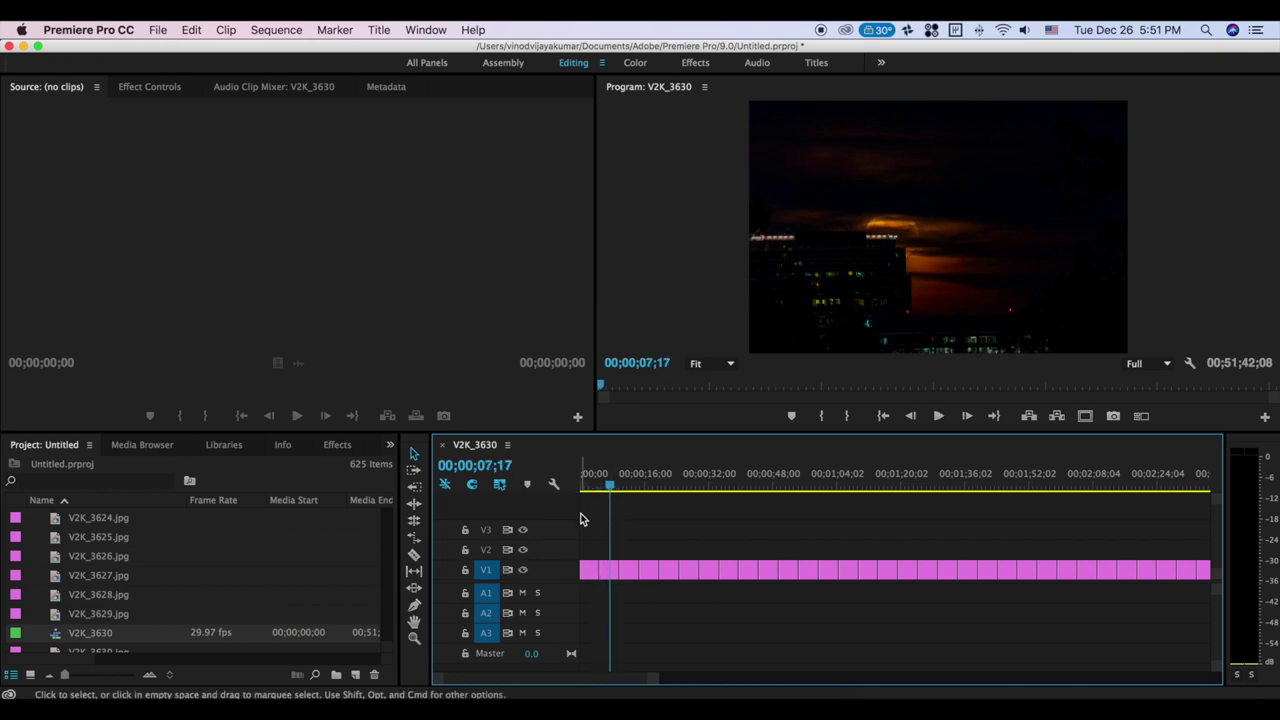
key(super+a)
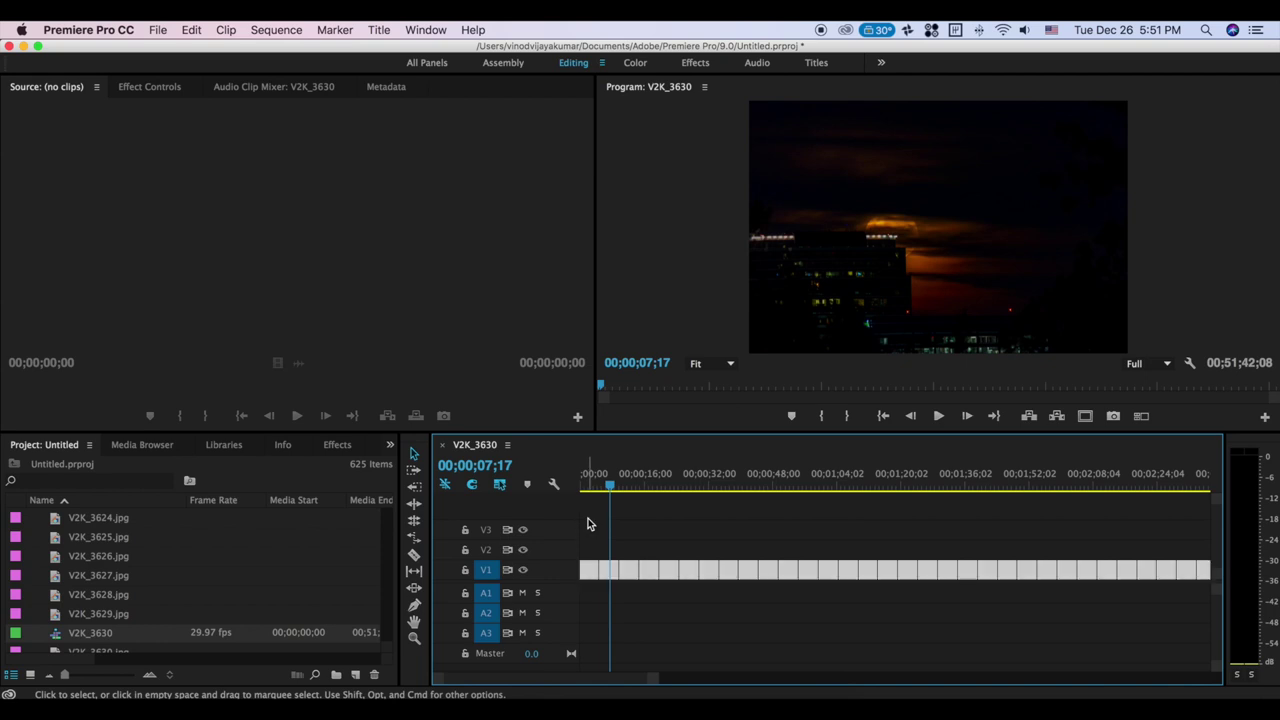
Set every still's Speed/Duration to 00;00;00;01 with Ripple Edit, shrinking the sequence to 00;00;20;24.
right_click(605, 570)
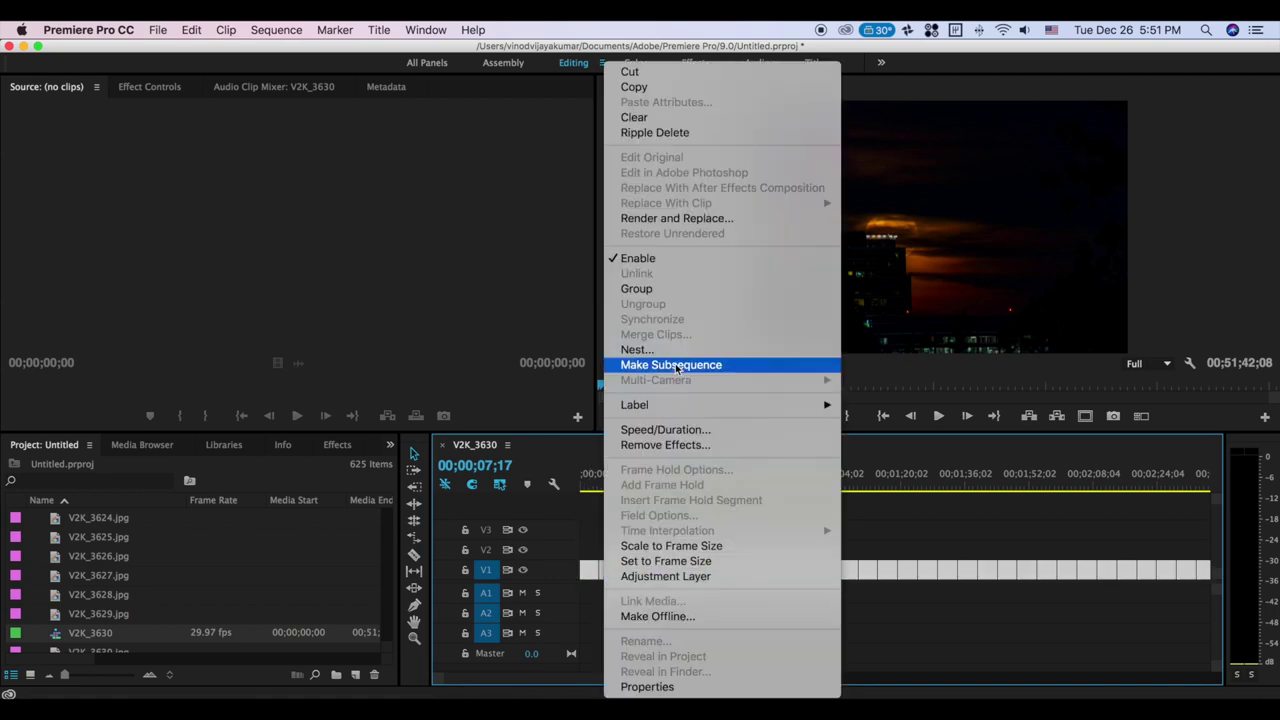
click(681, 432)
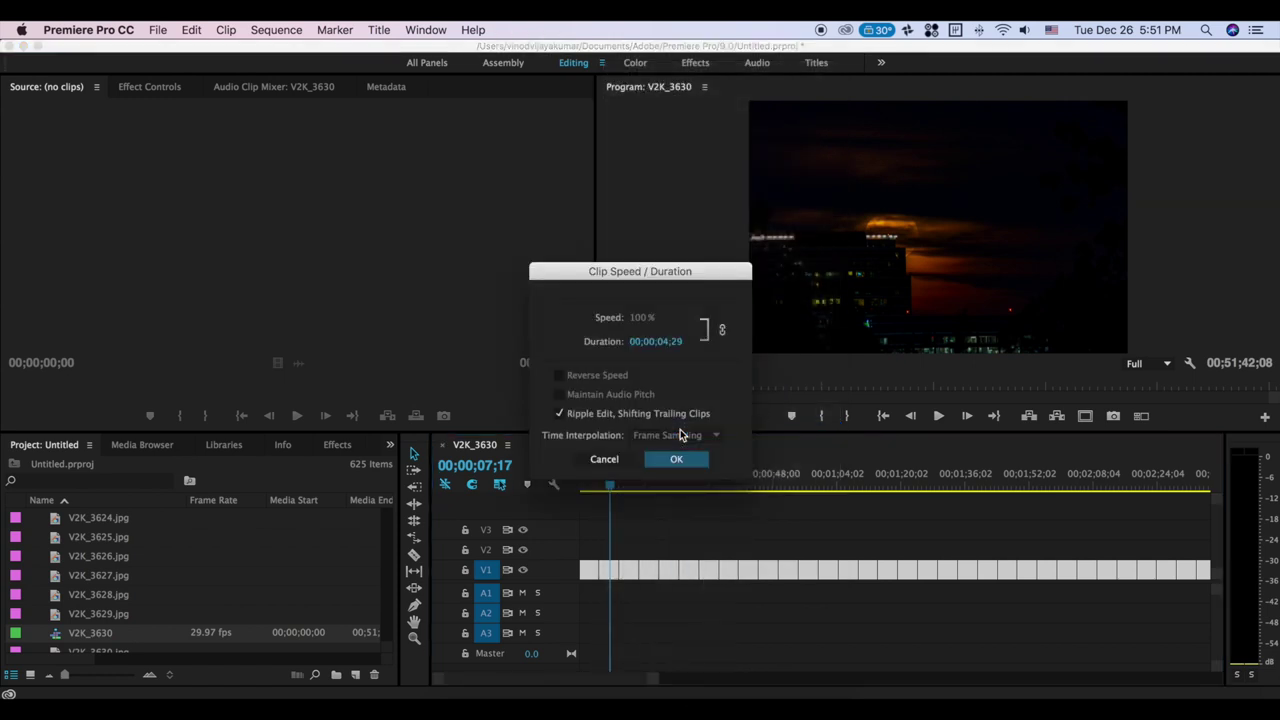
click(668, 343)
click(668, 341)
key(BackSpace)
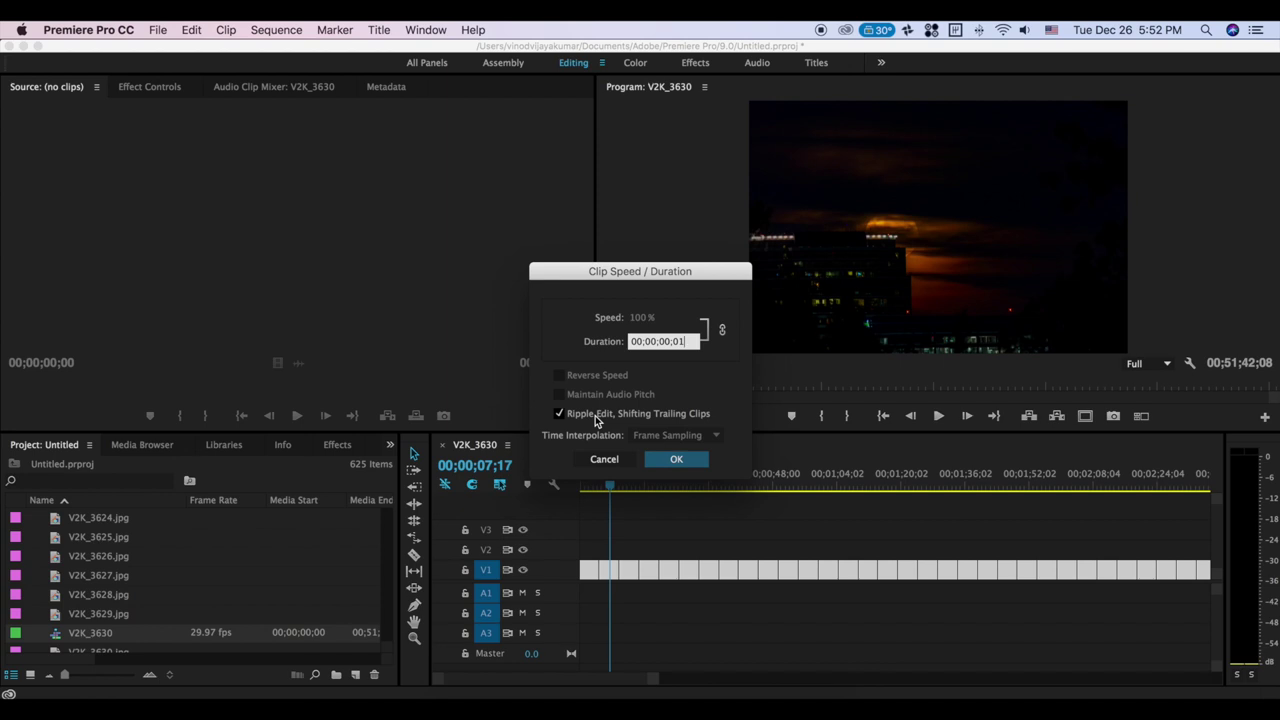
click(661, 462)
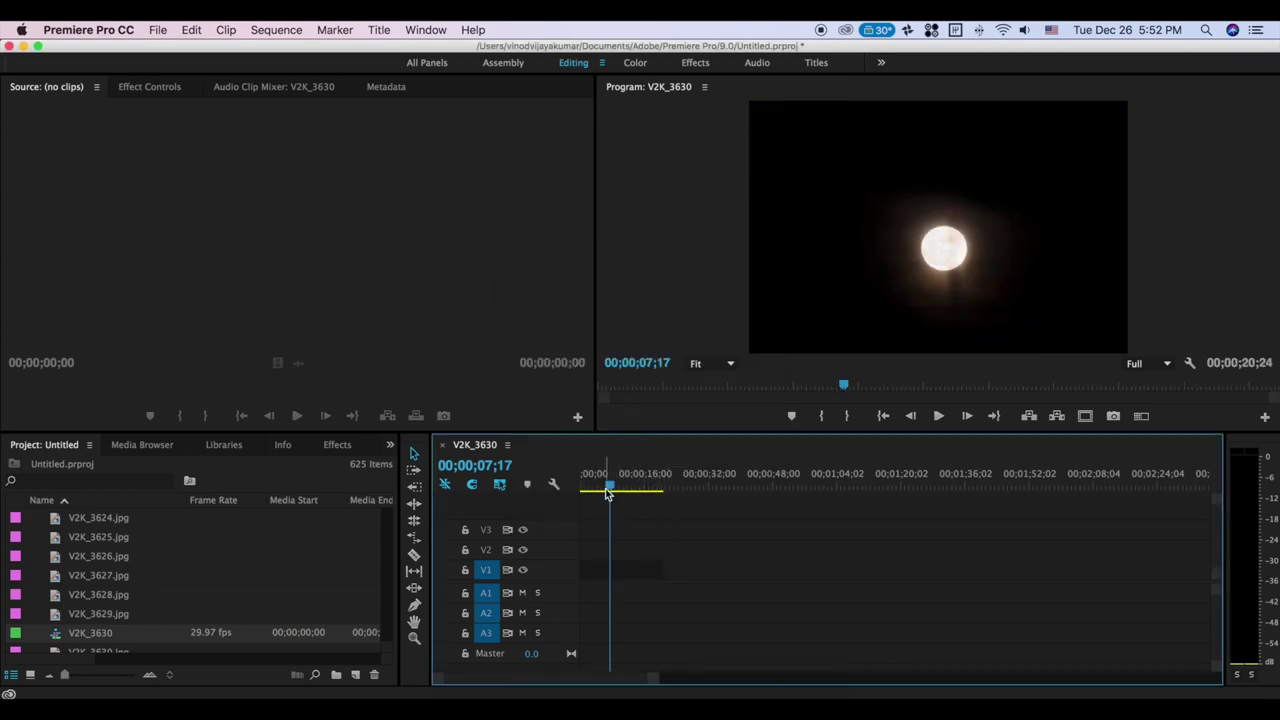
drag(608, 493, 557, 486)
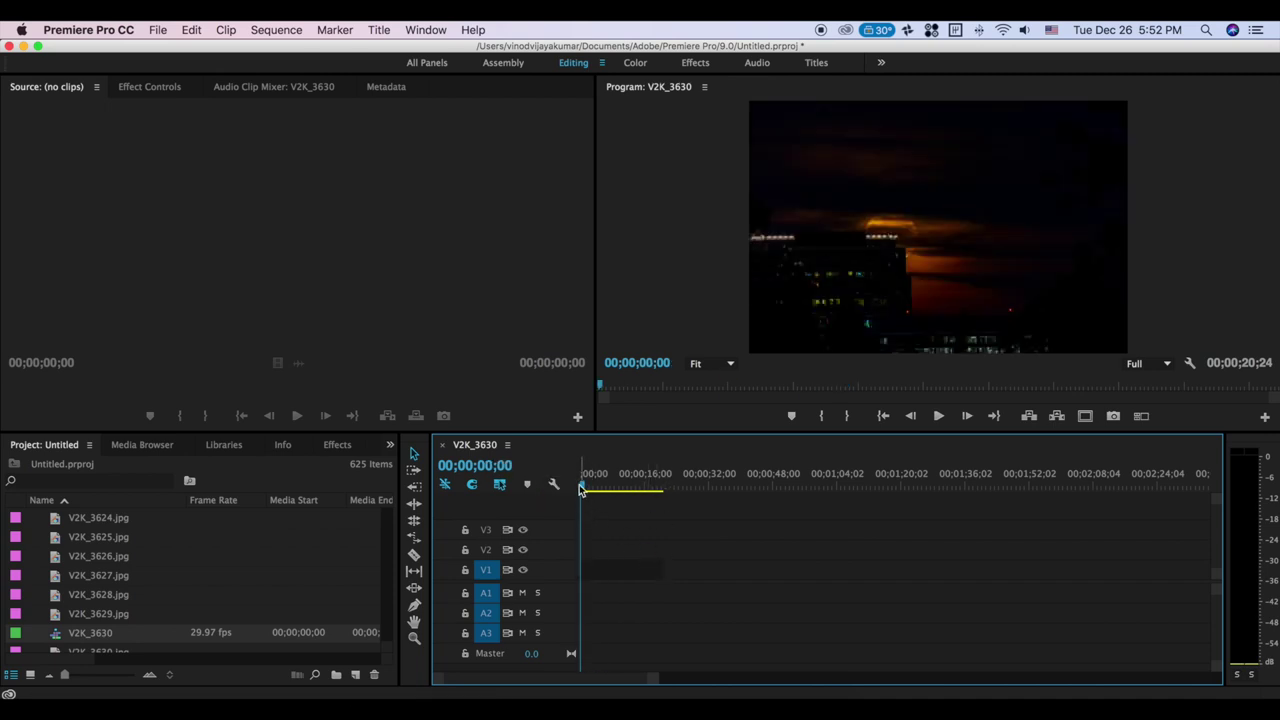
key(space)
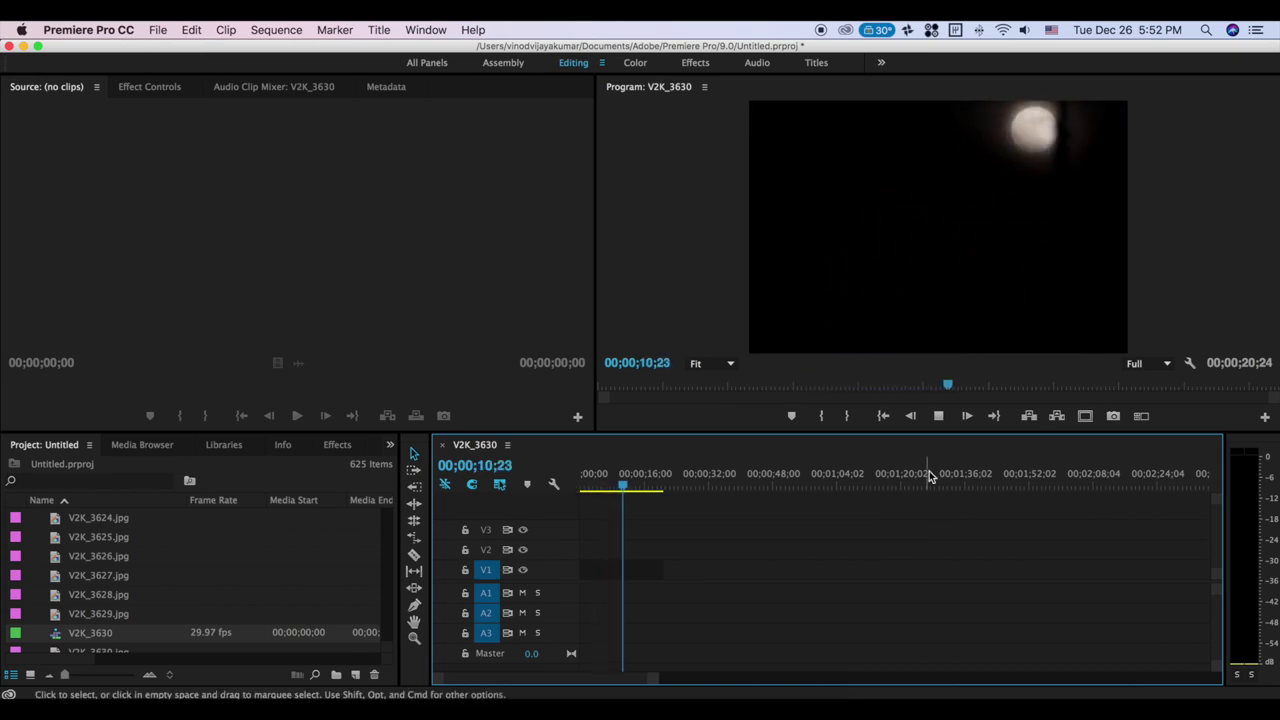
click(940, 417)
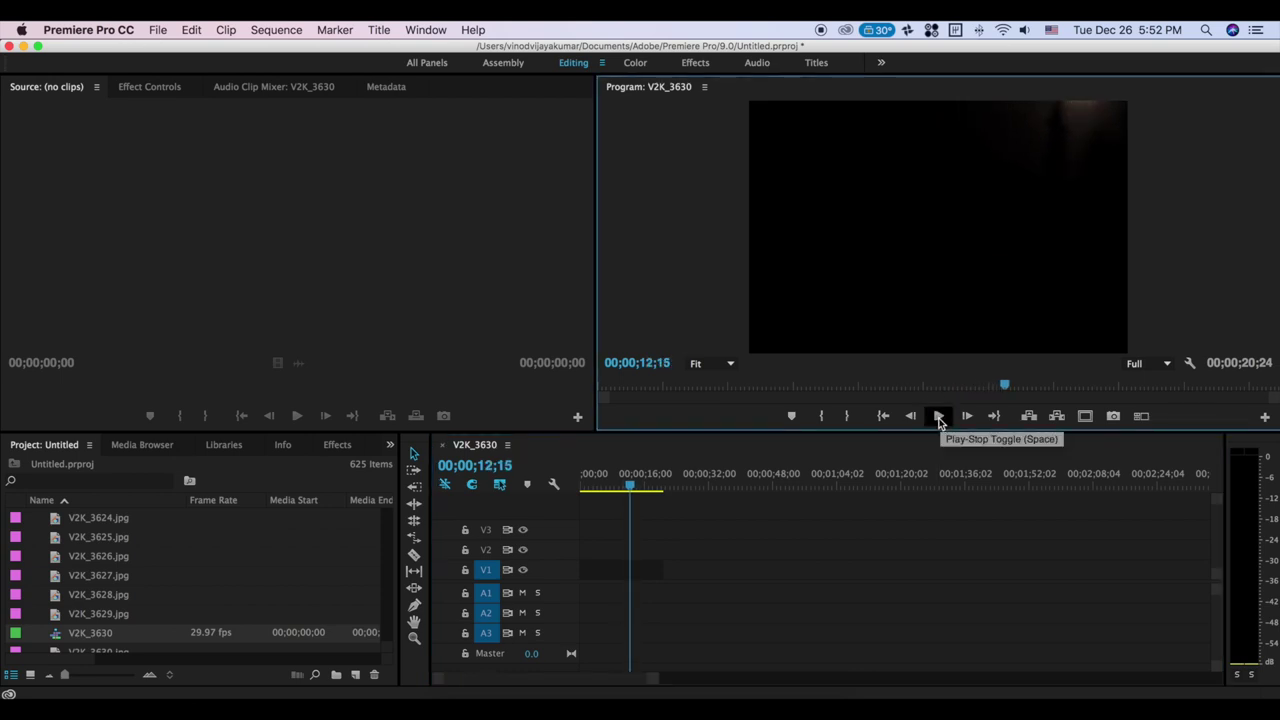
click(938, 417)
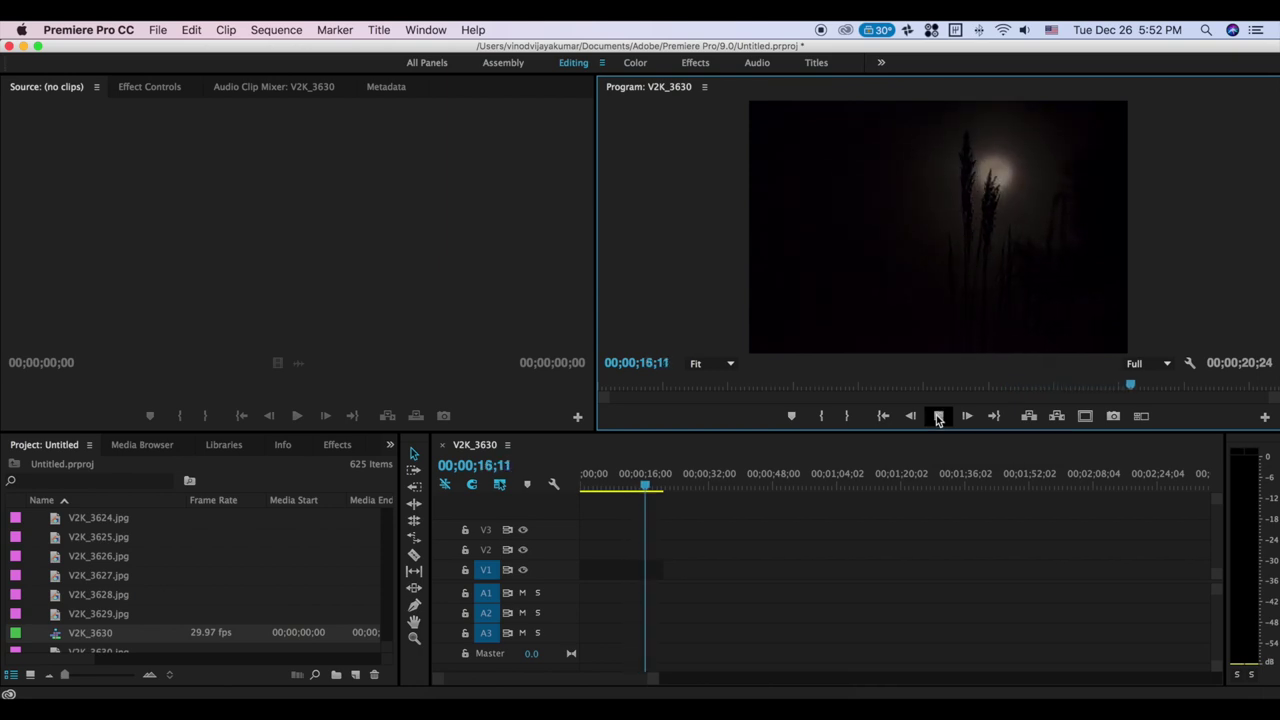
click(938, 417)
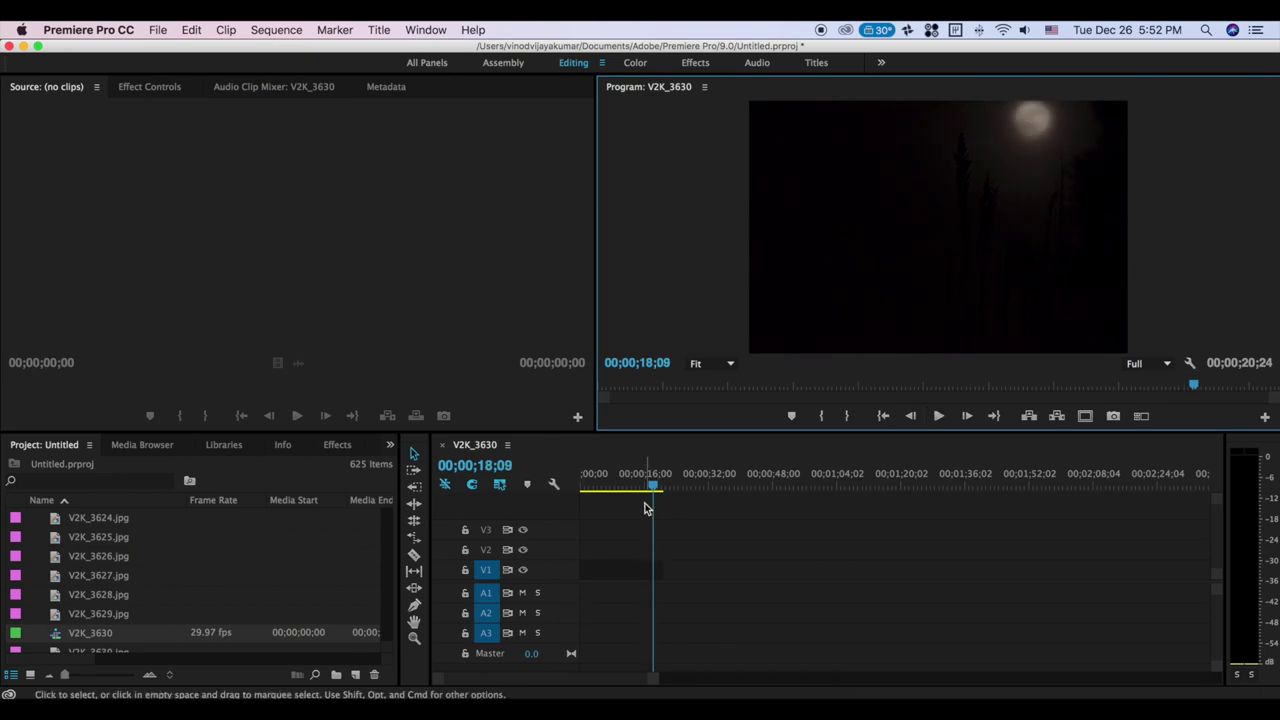
Review the File > Export > Media settings for V2K_3630, close them, and bring Final Cut Pro forward.
click(157, 29)
mouse_move(250, 456)
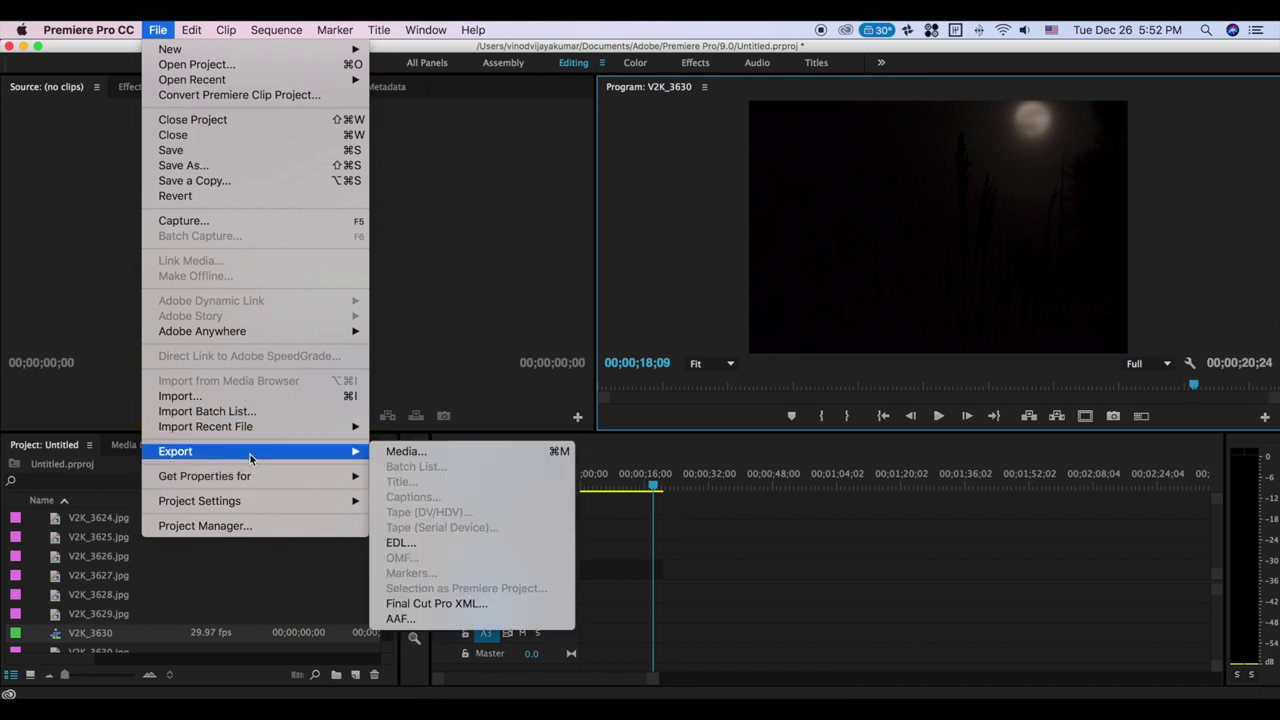
click(437, 456)
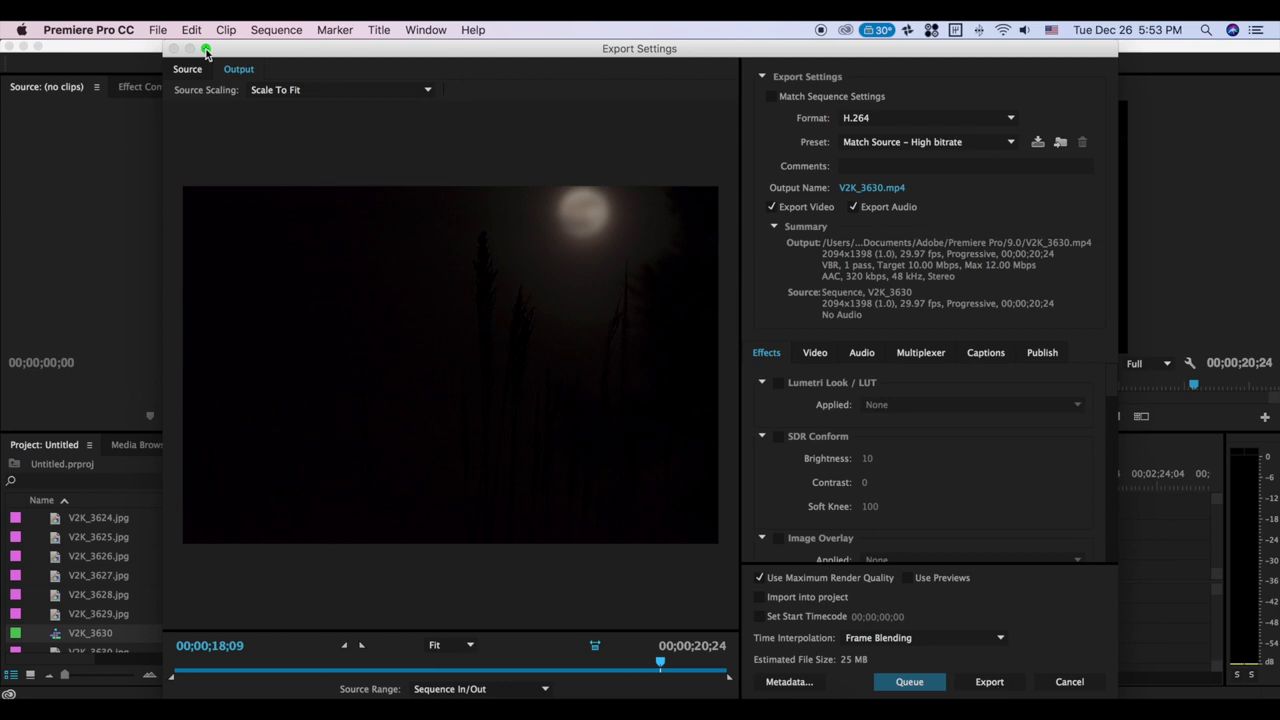
click(1076, 686)
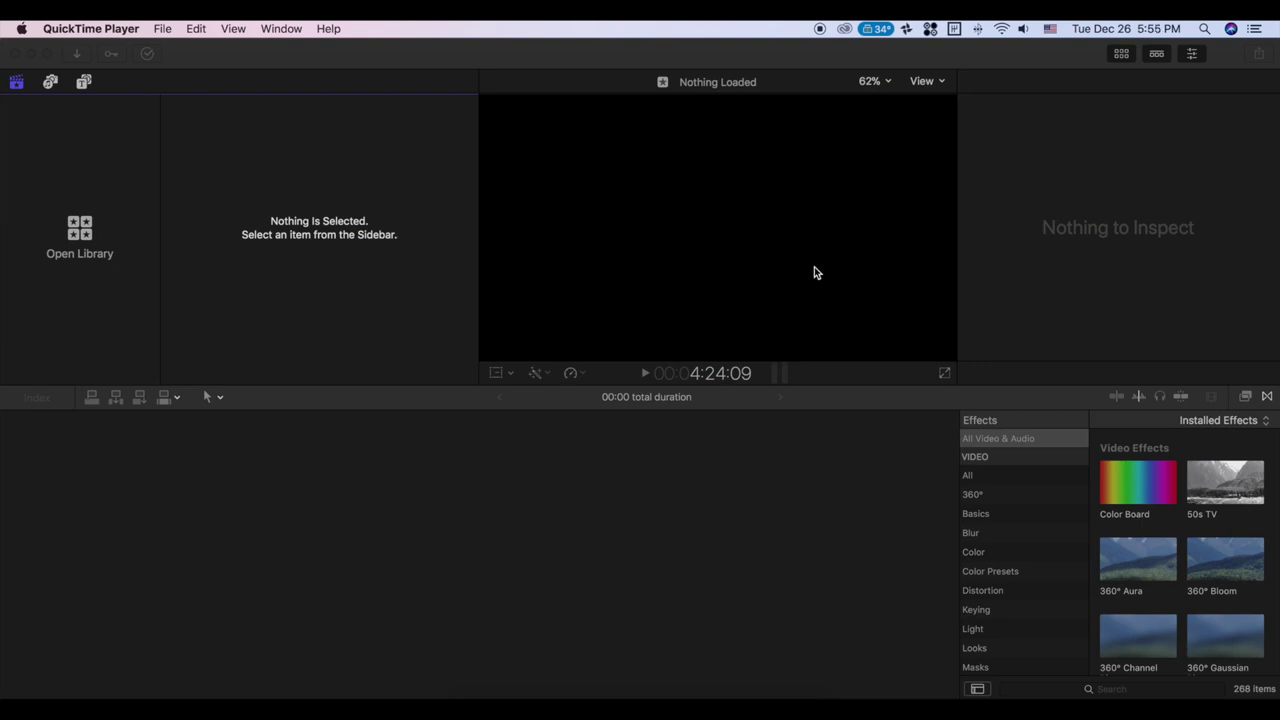
click(160, 30)
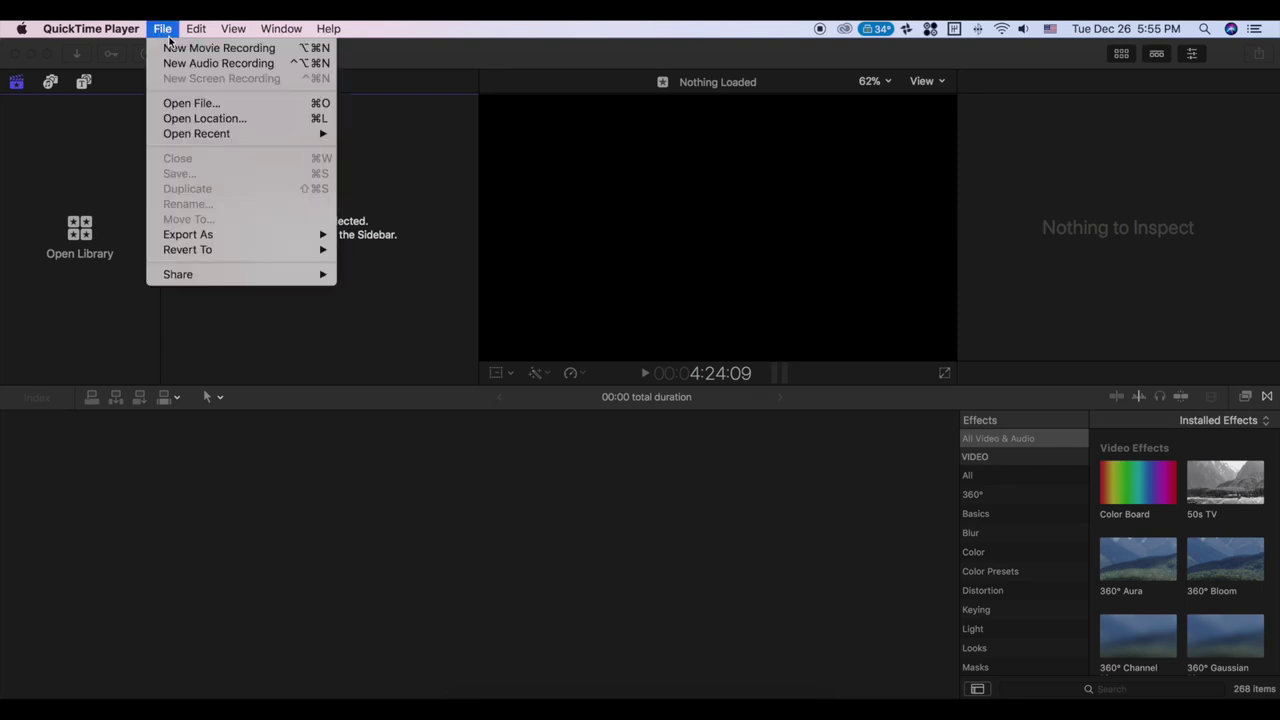
click(228, 240)
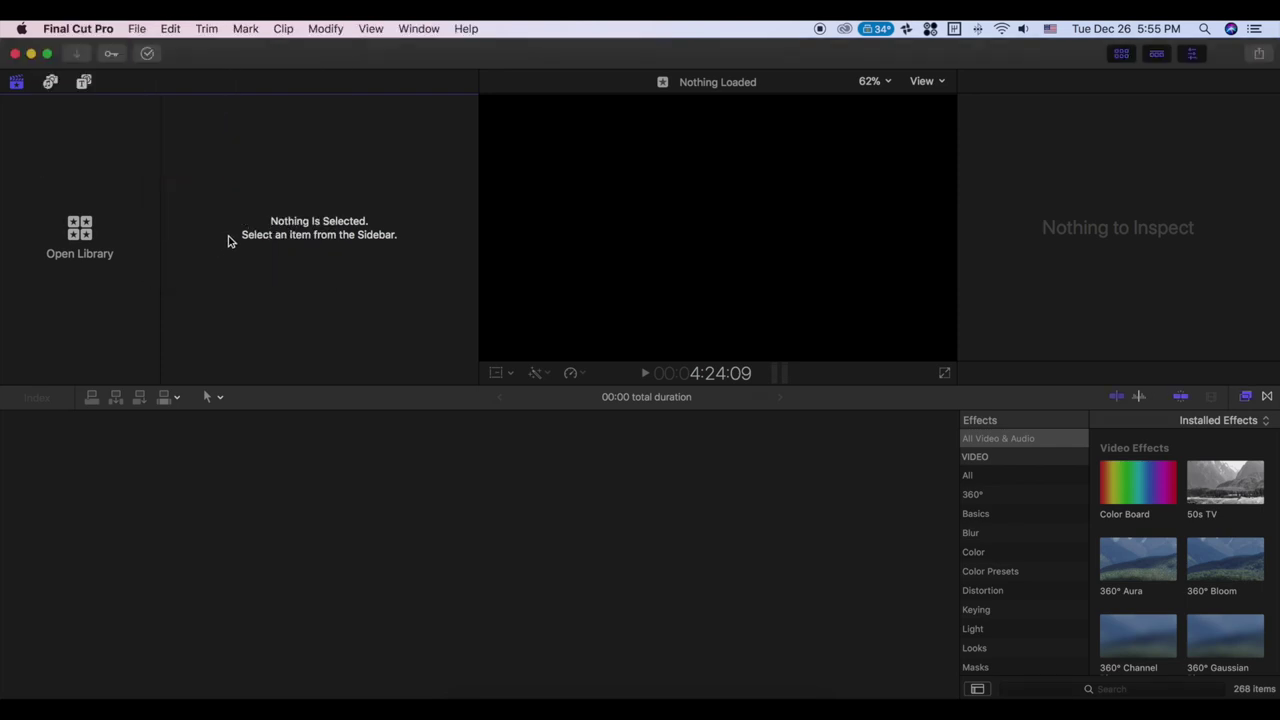
Begin a new library named Timelapse in the Timelapse folder, then cancel it.
click(136, 30)
key(Escape)
click(135, 29)
mouse_move(139, 49)
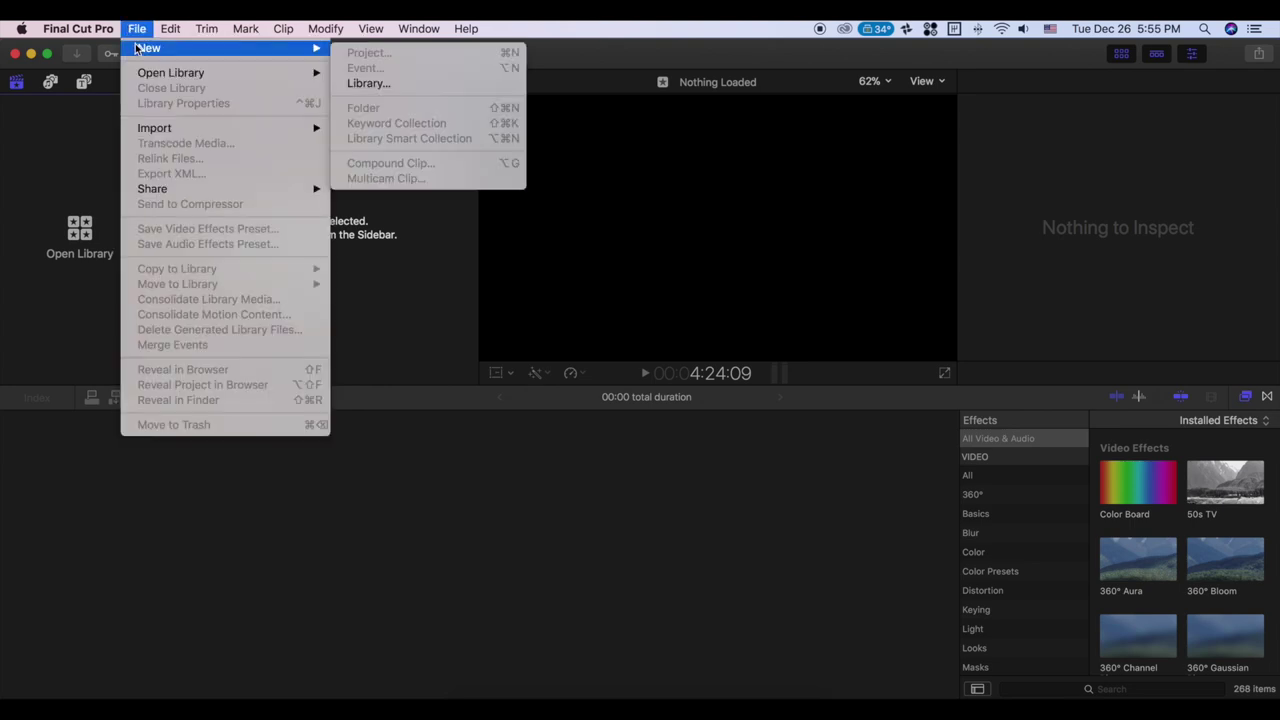
click(415, 83)
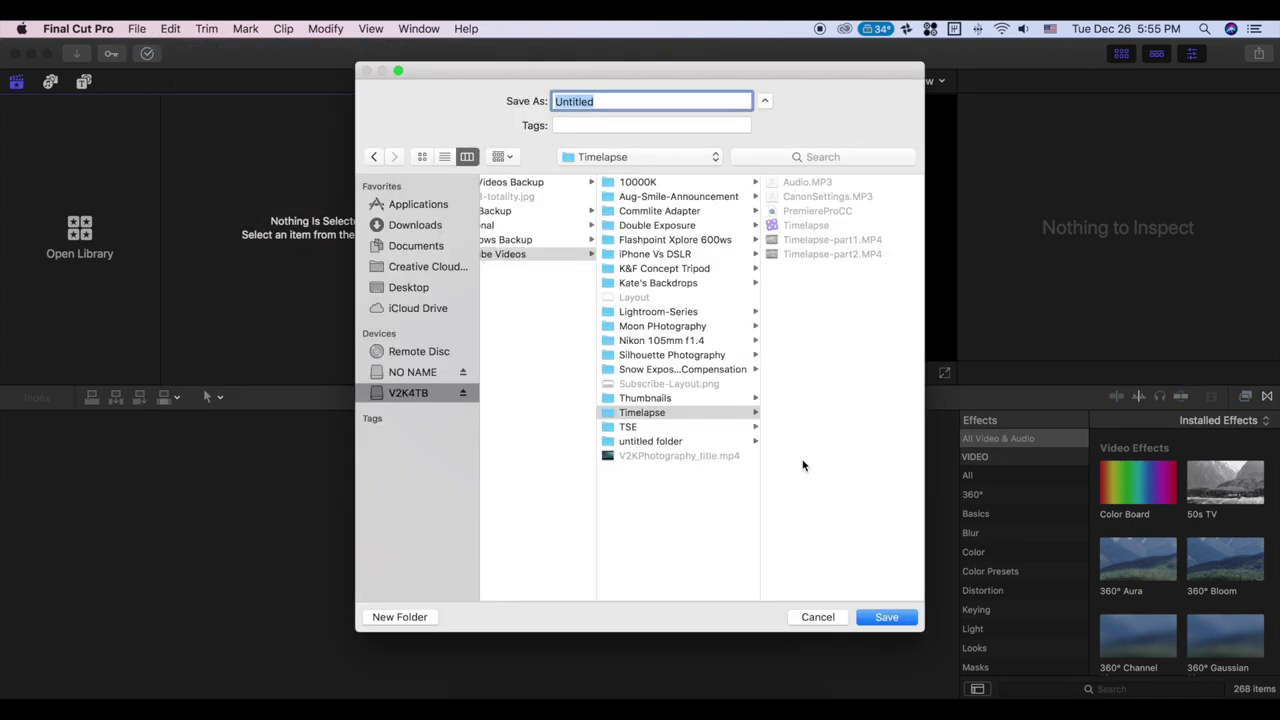
click(617, 417)
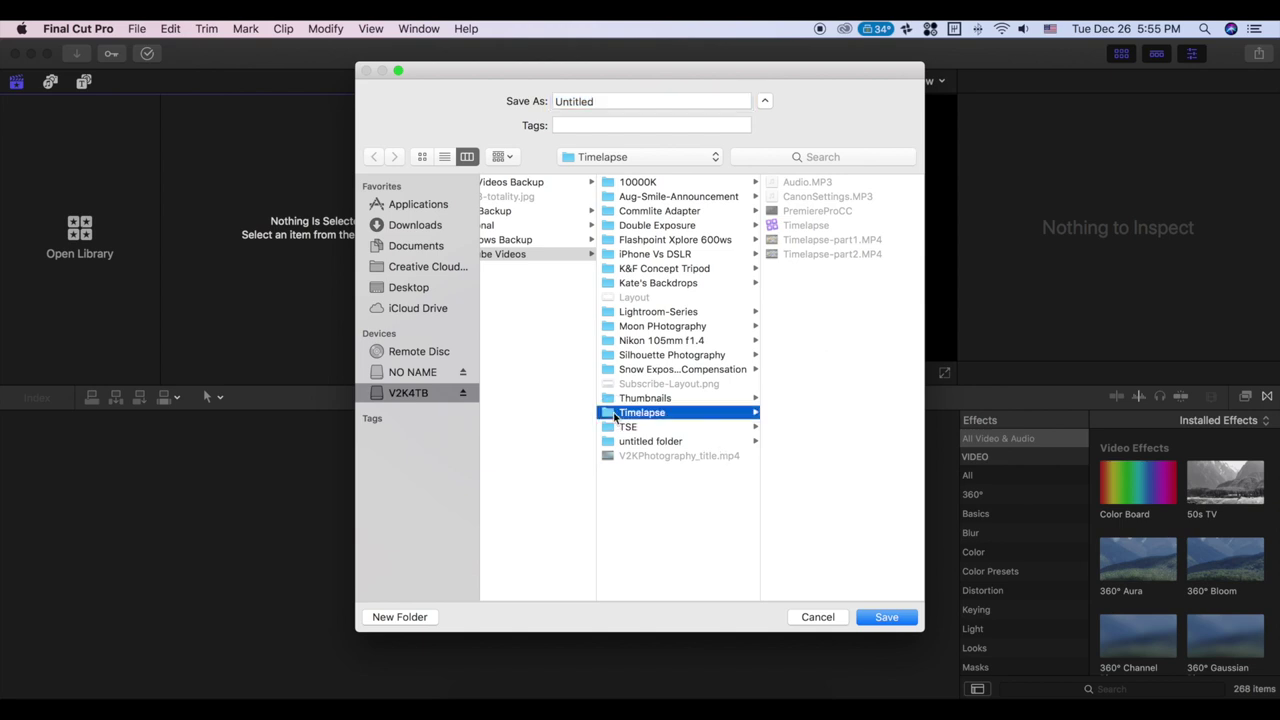
click(772, 231)
click(817, 617)
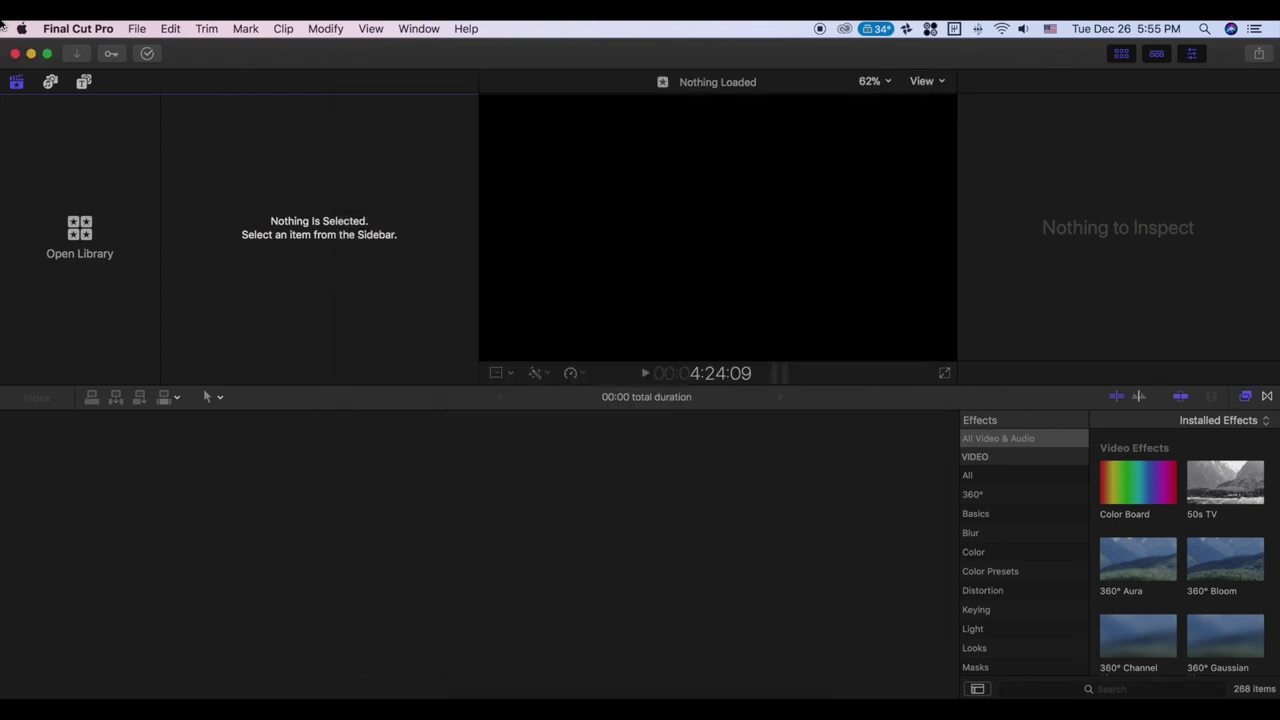
Open the existing Timelapse library from the recent libraries list.
click(130, 28)
mouse_move(216, 73)
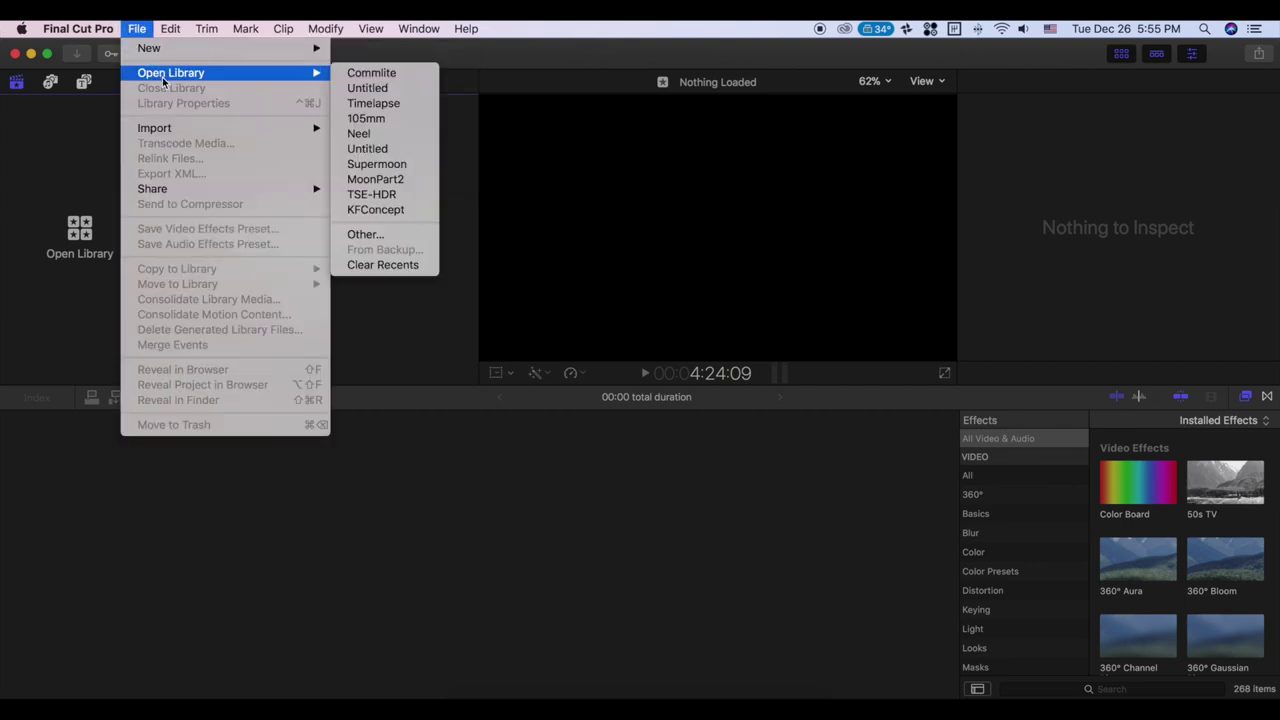
click(394, 104)
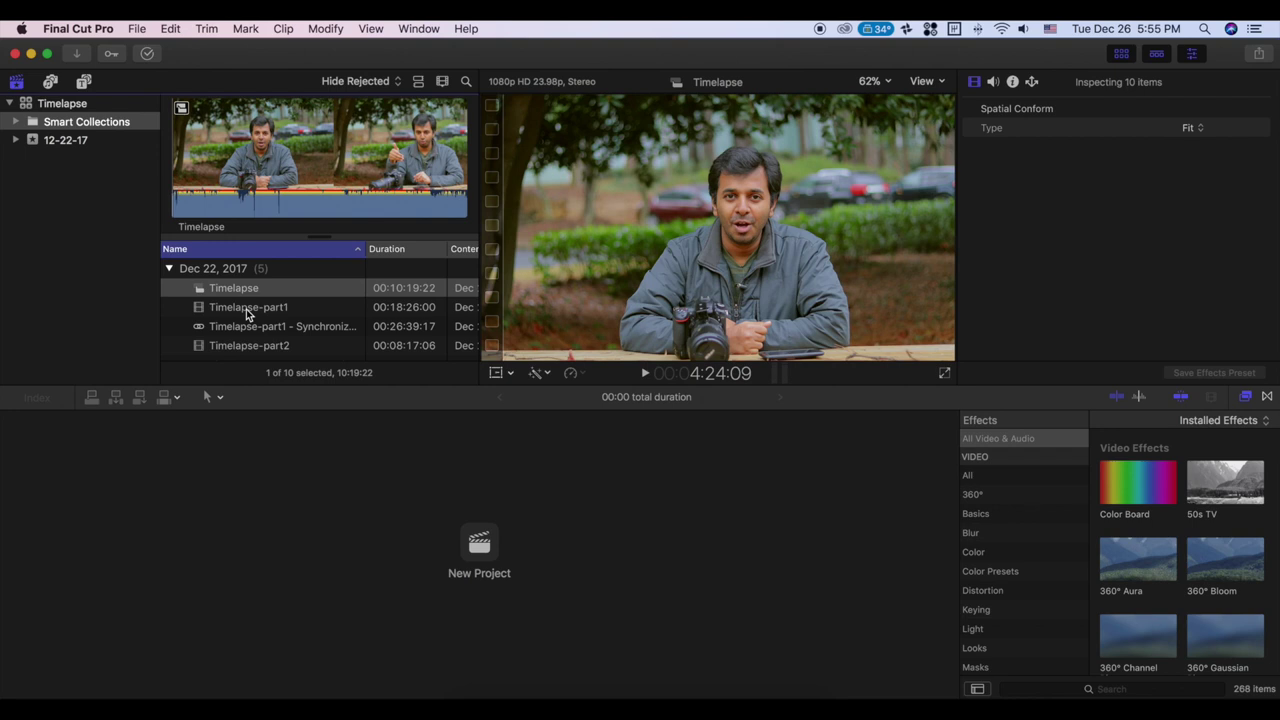
scroll(250, 307, down, 1)
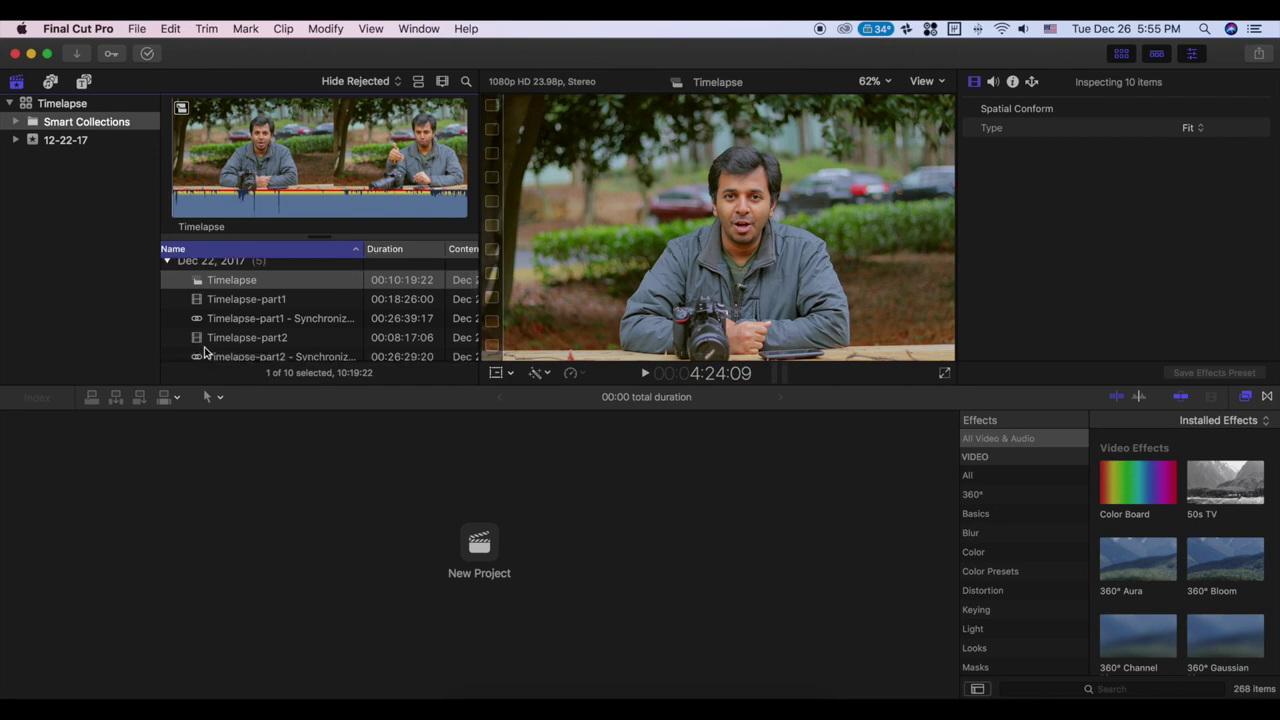
scroll(237, 320, down, 5)
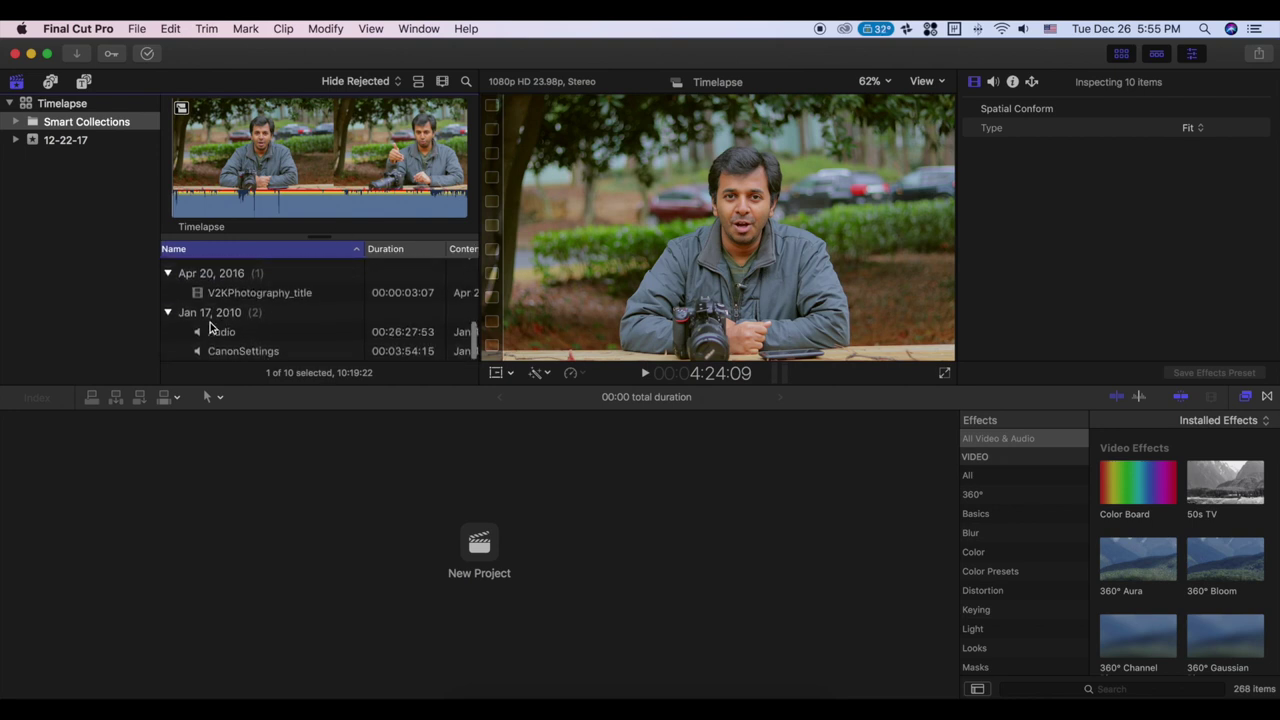
key(super+Tab)
key(super+Tab)
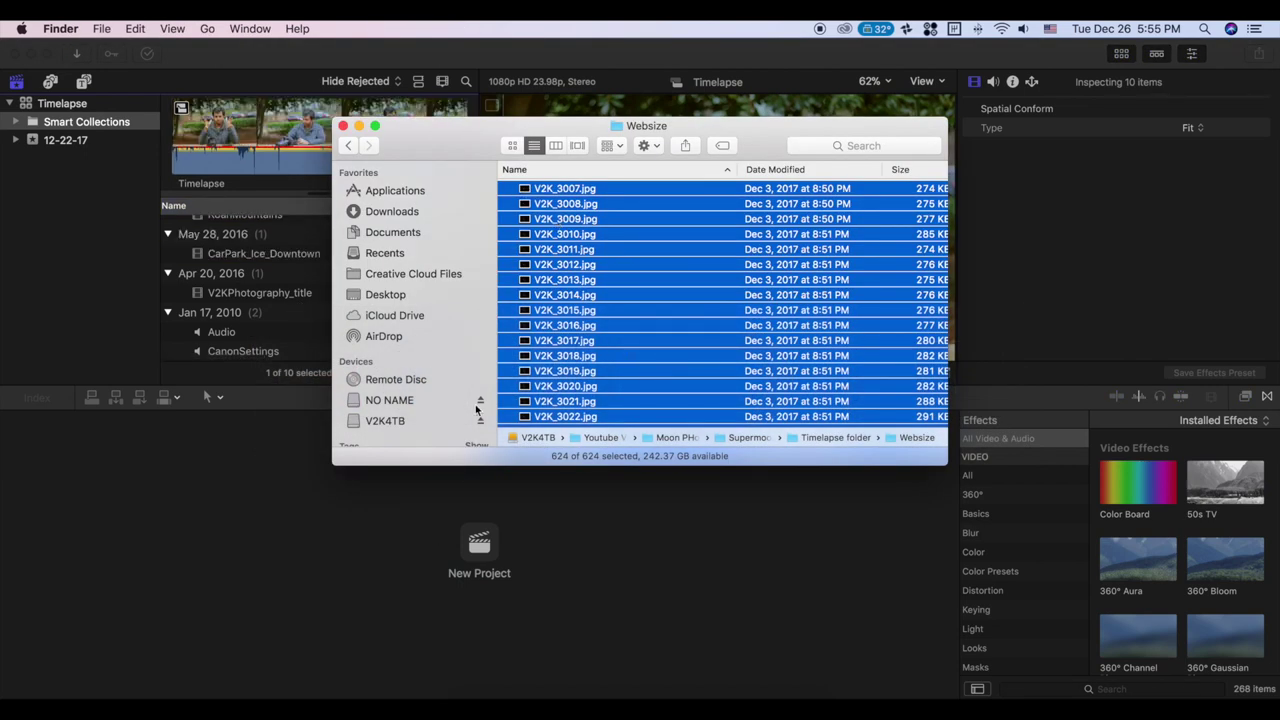
drag(524, 190, 472, 548)
click(271, 529)
scroll(212, 284, up, 5)
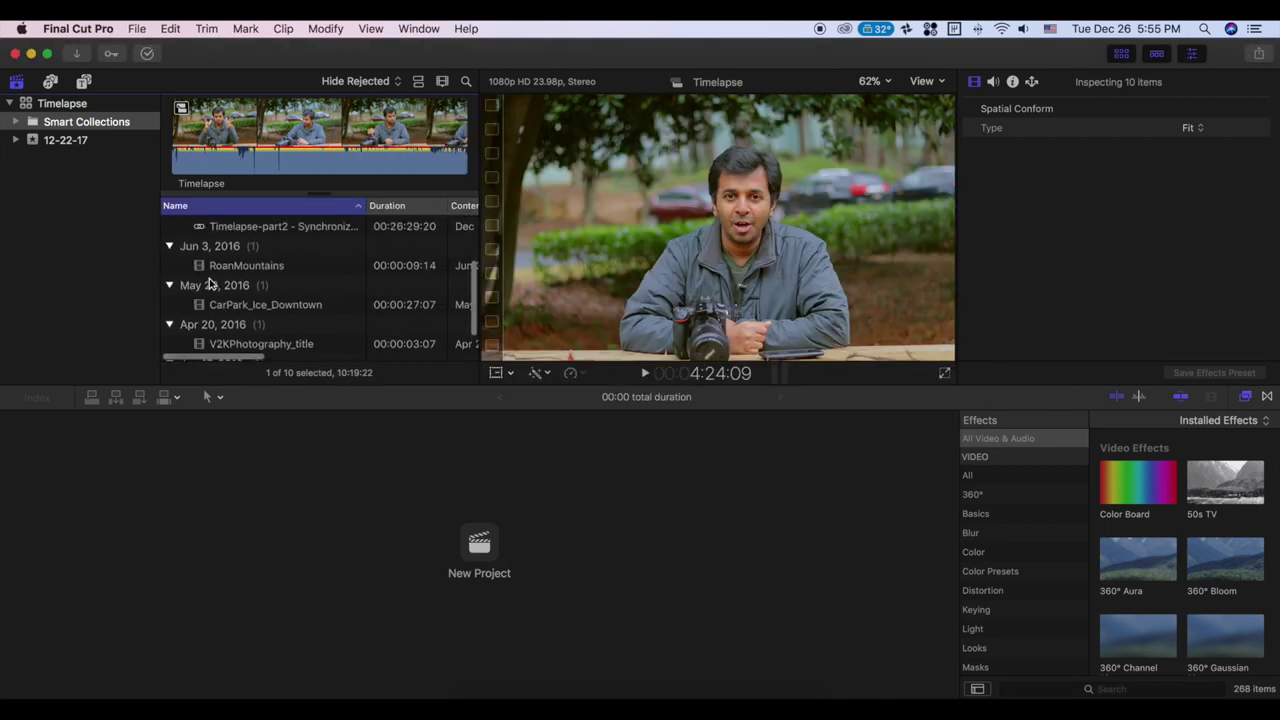
Open the Timelapse project in the timeline and park the playhead just after its last clip.
double_click(200, 248)
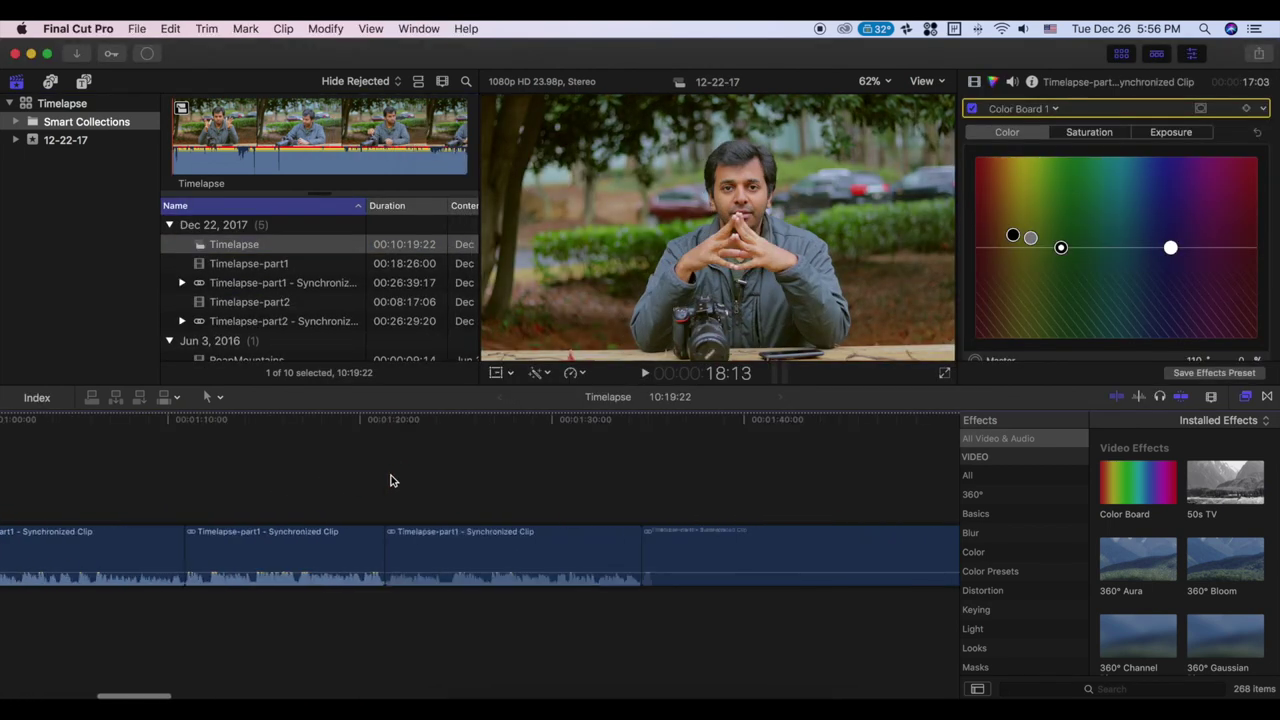
scroll(391, 481, right, 20)
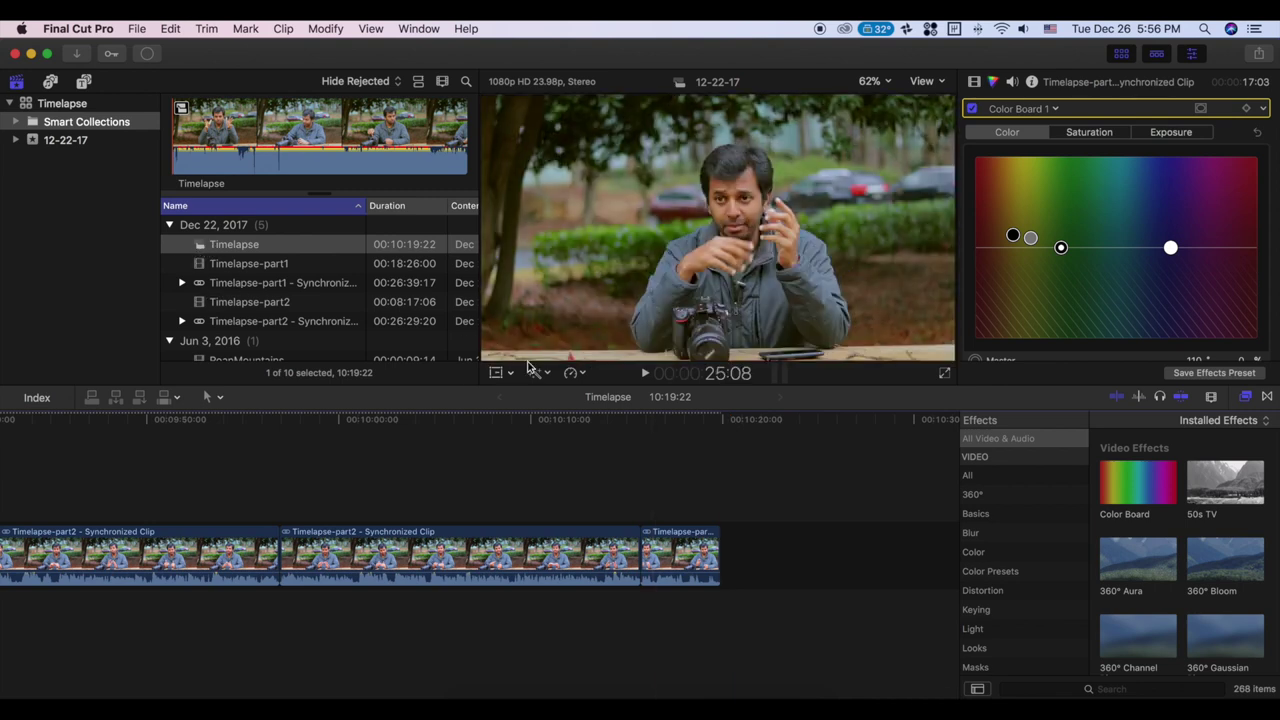
click(733, 460)
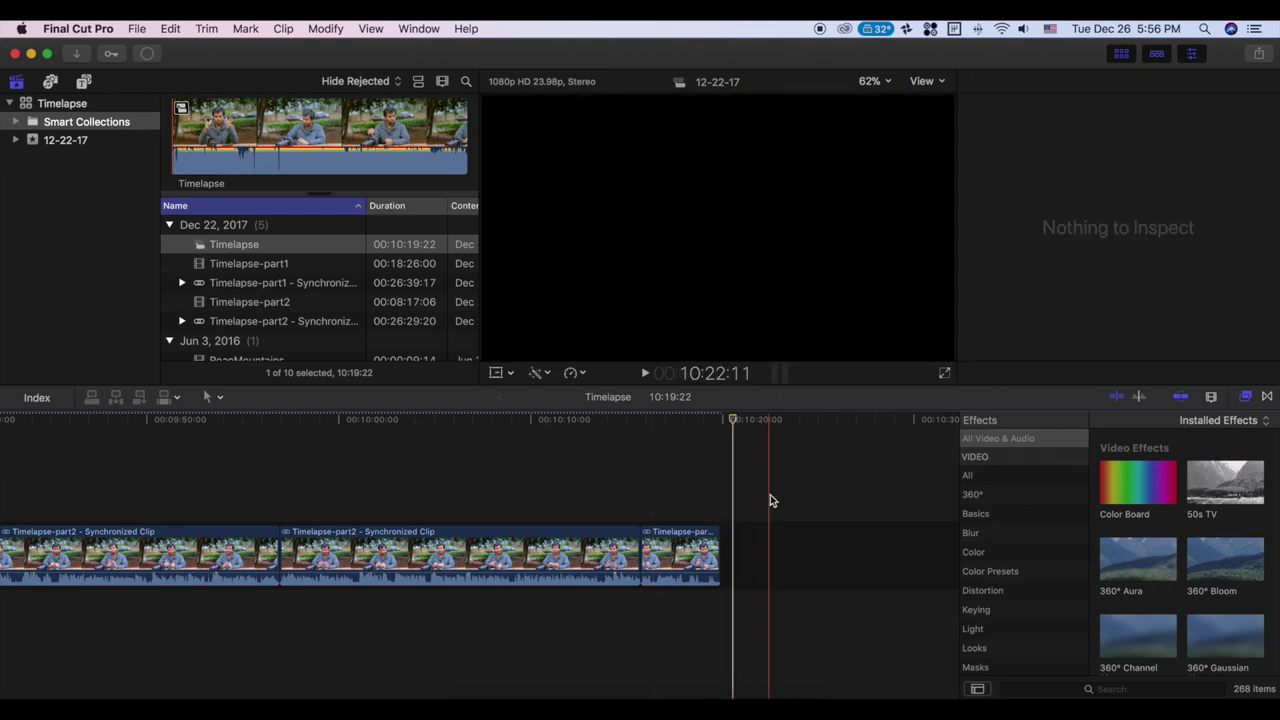
key(super+Tab)
Append the 624 Websize JPGs after the last clip, then zoom out to see the 51:55:22 project.
drag(791, 547, 738, 543)
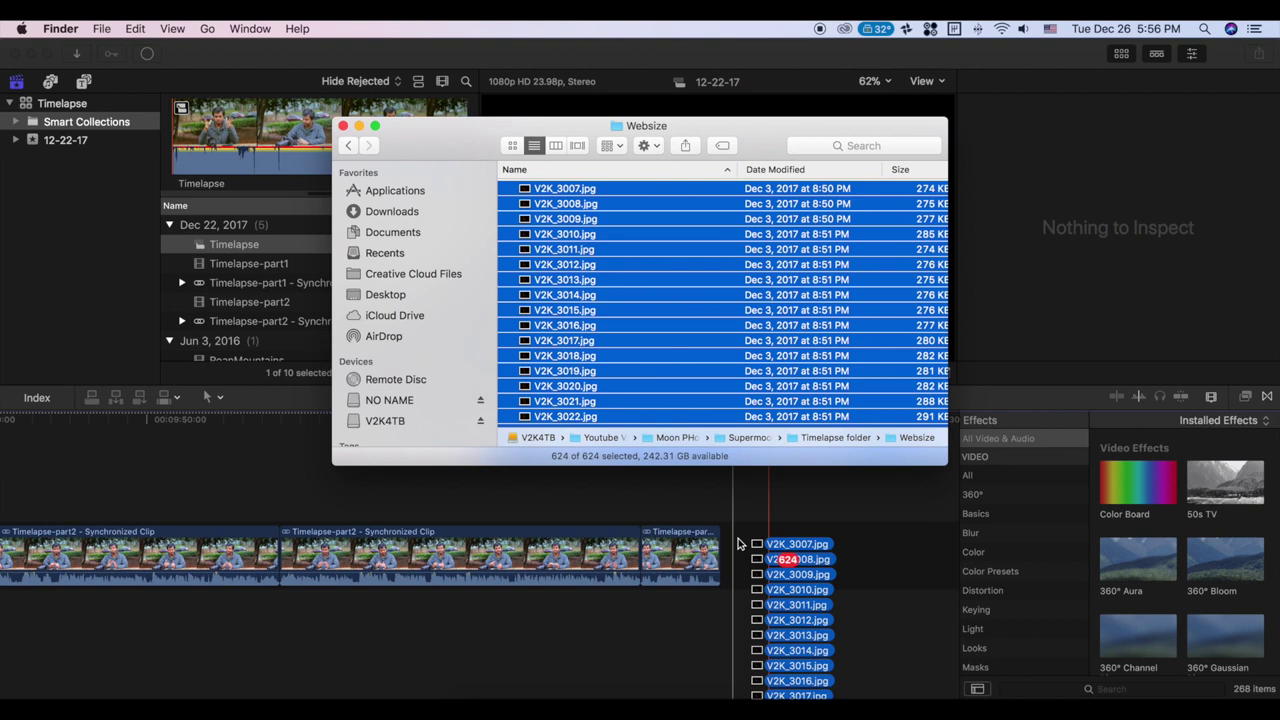
drag(738, 543, 738, 543)
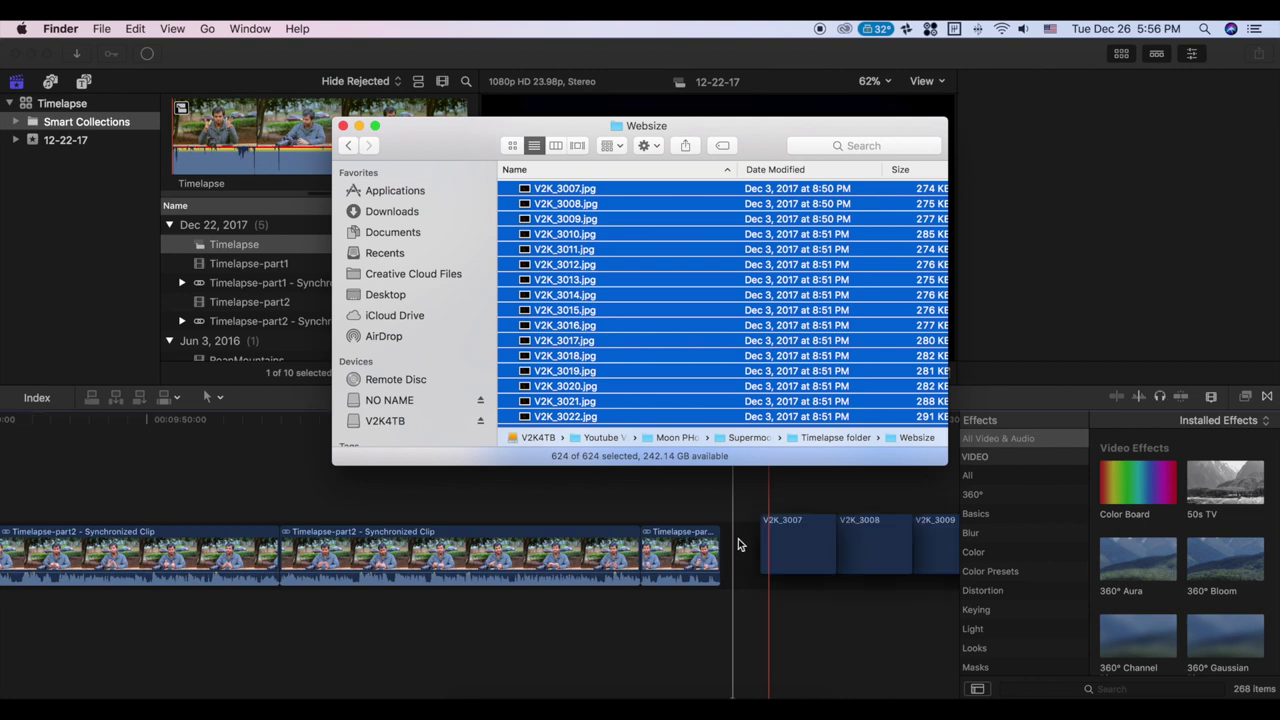
click(741, 514)
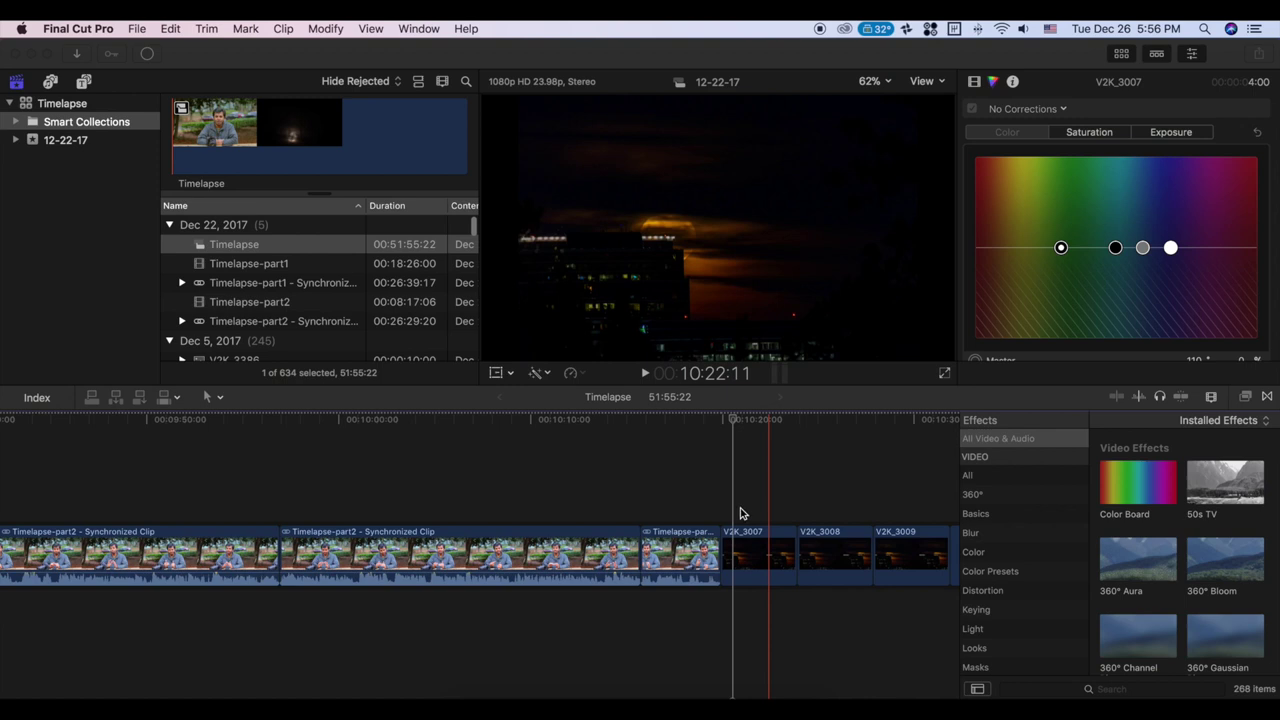
key(super+minus)
key(super+minus)
key(super+minus)
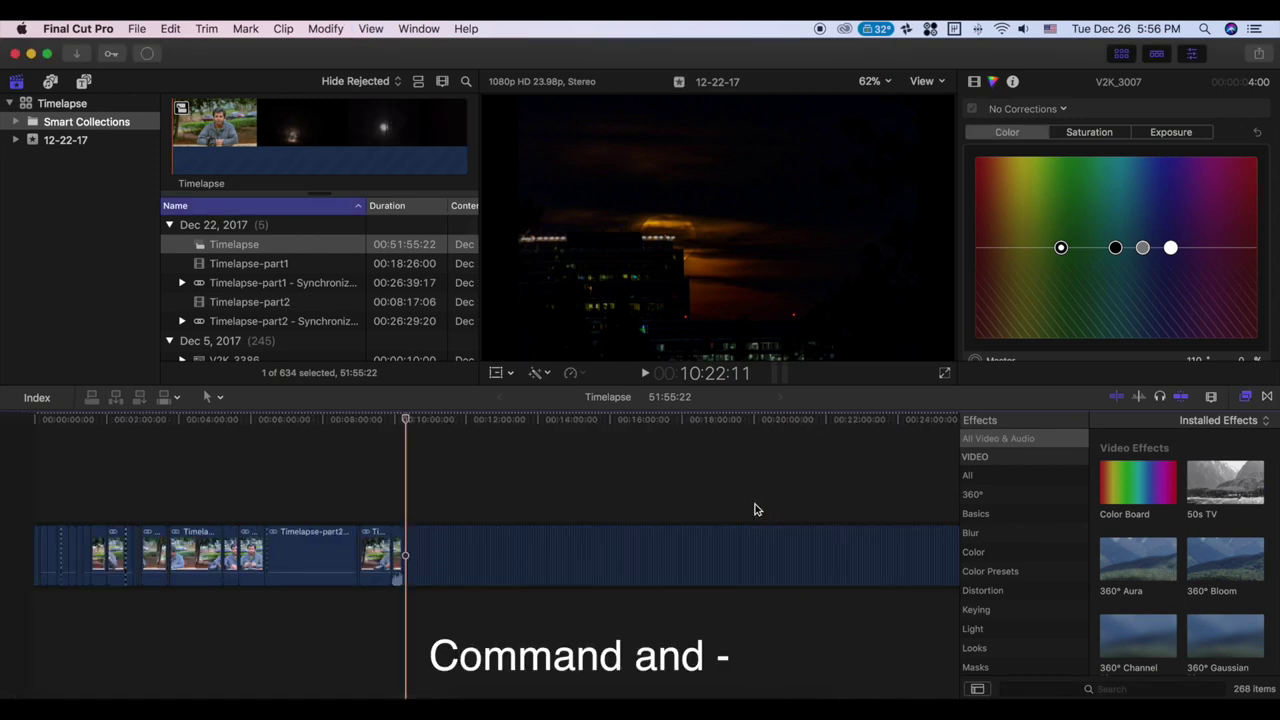
Hide the Effects browser and shorten all selected V2K stills to one frame, bringing the project to 10:41:19.
key(super+0)
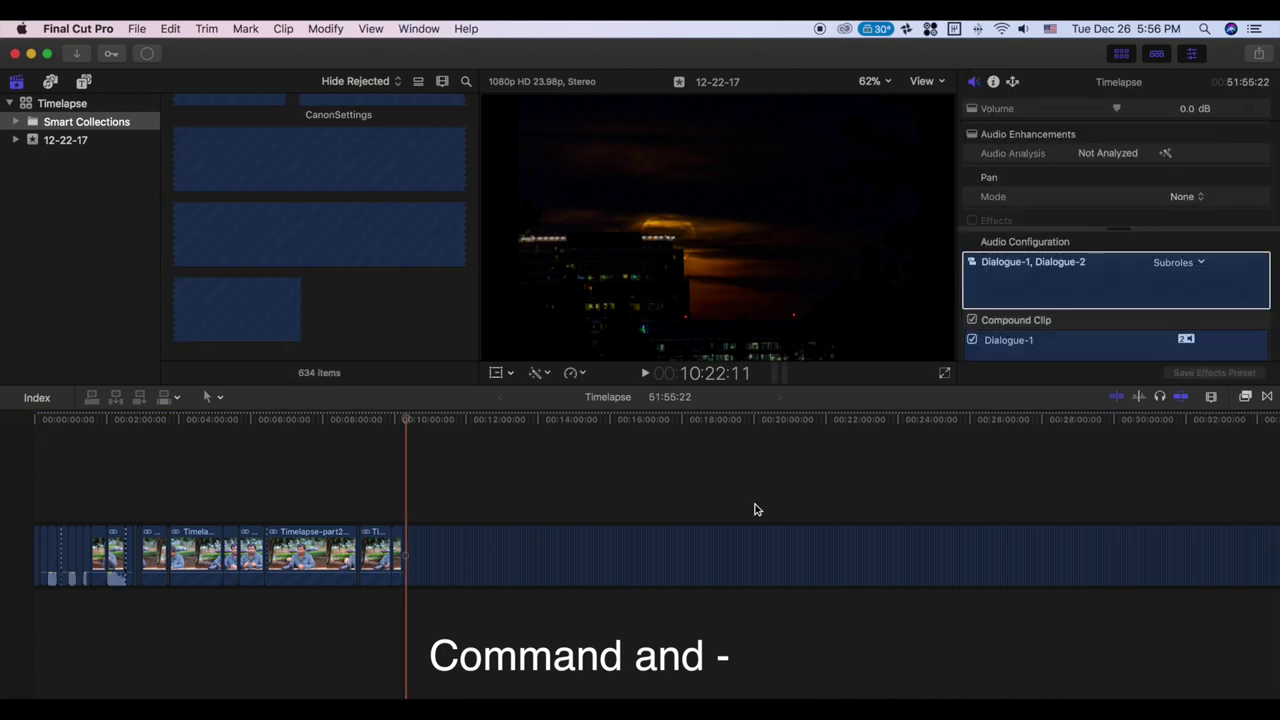
scroll(755, 510, right, 5)
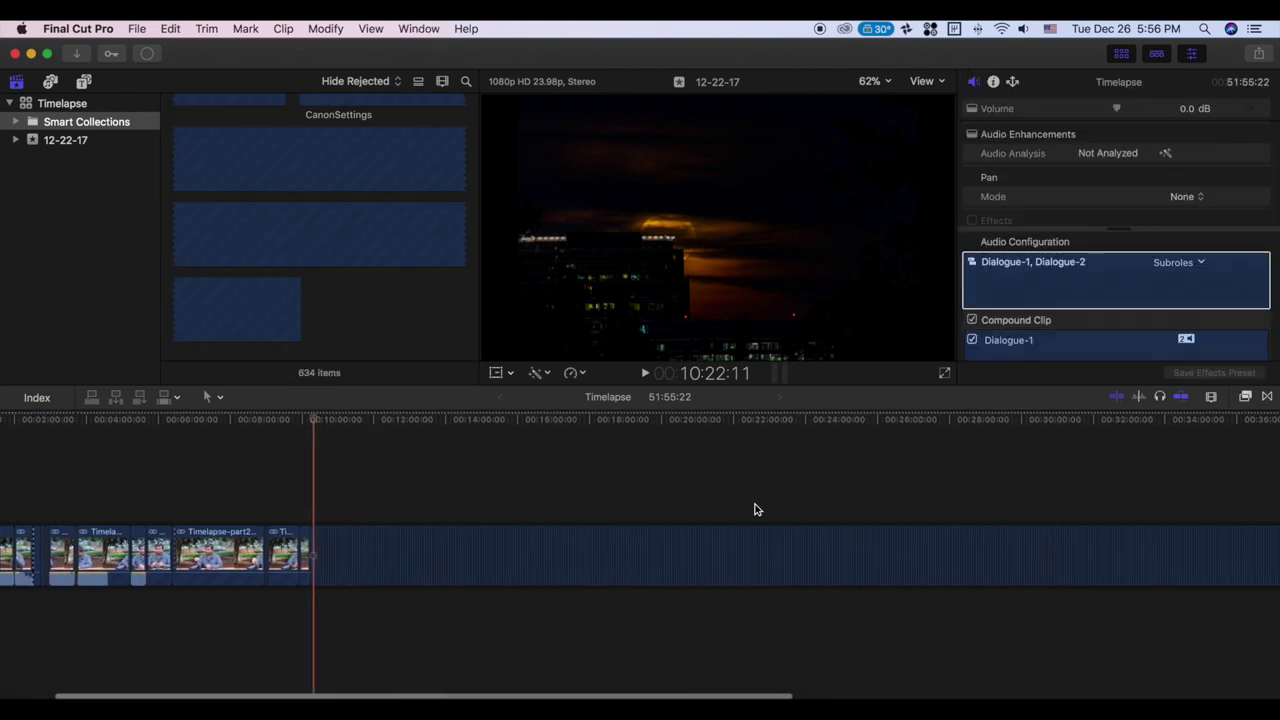
drag(283, 520, 961, 578)
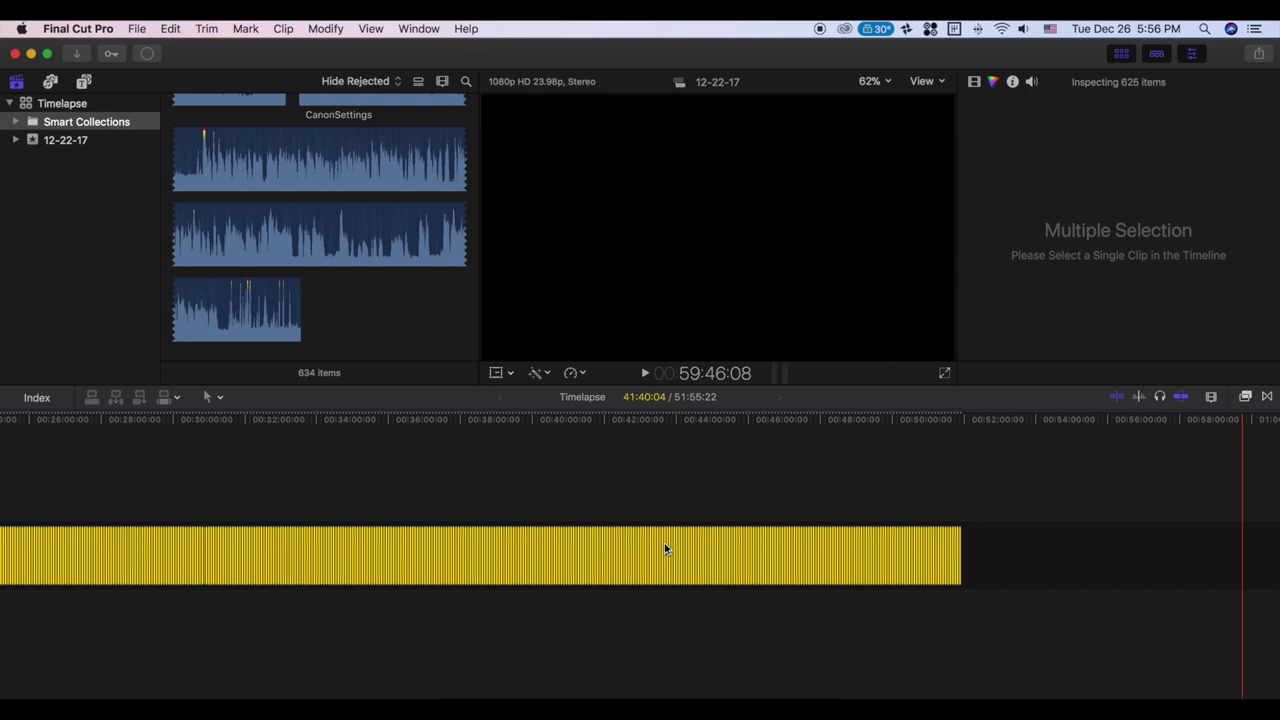
key(ctrl+d)
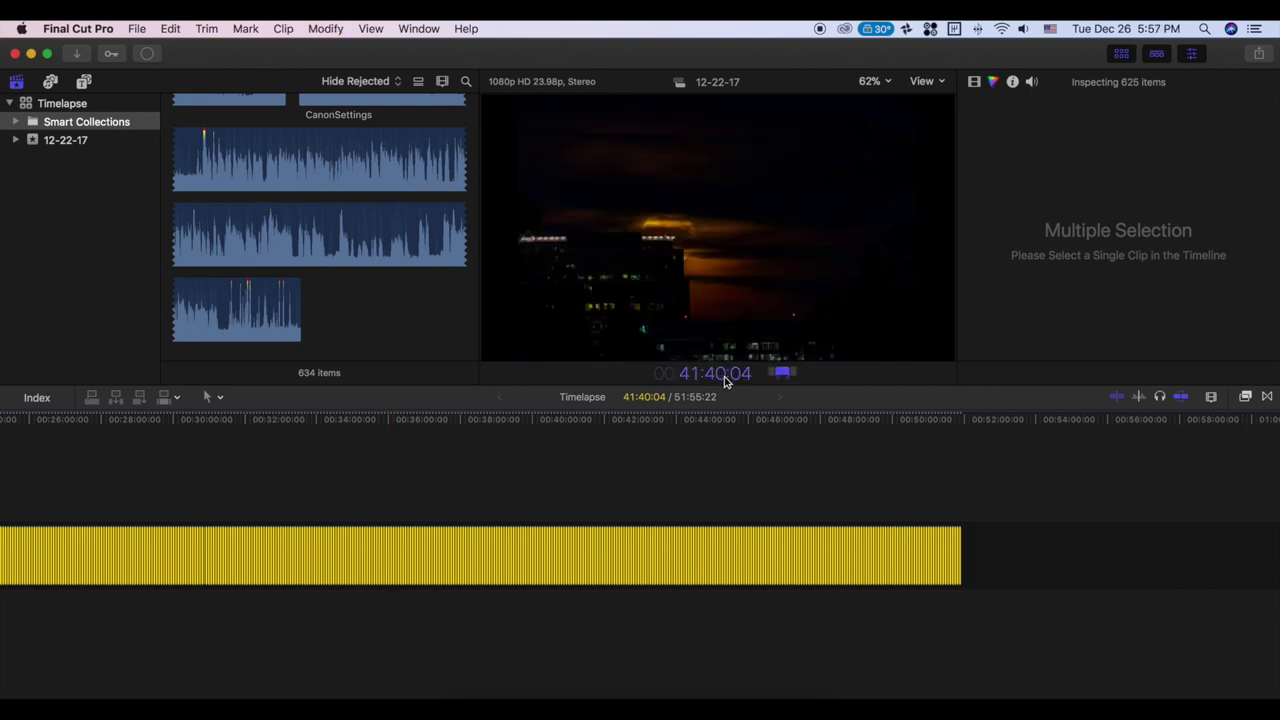
key(BackSpace)
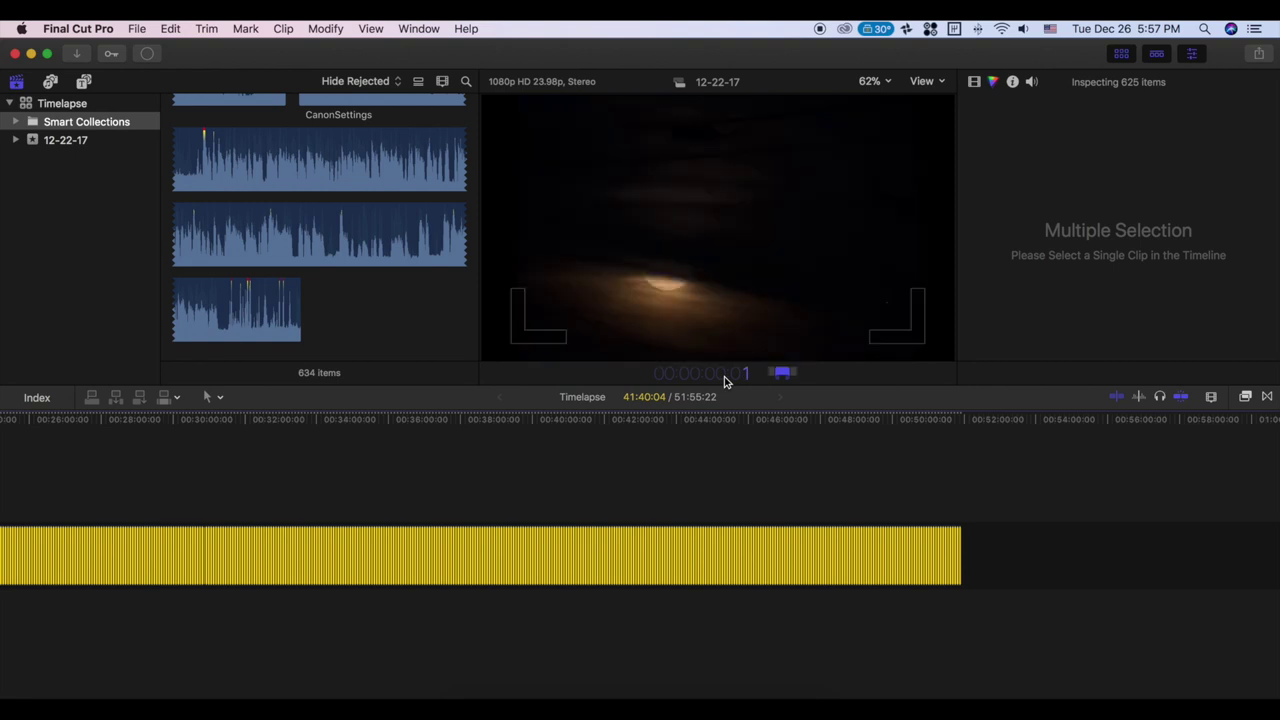
key(Return)
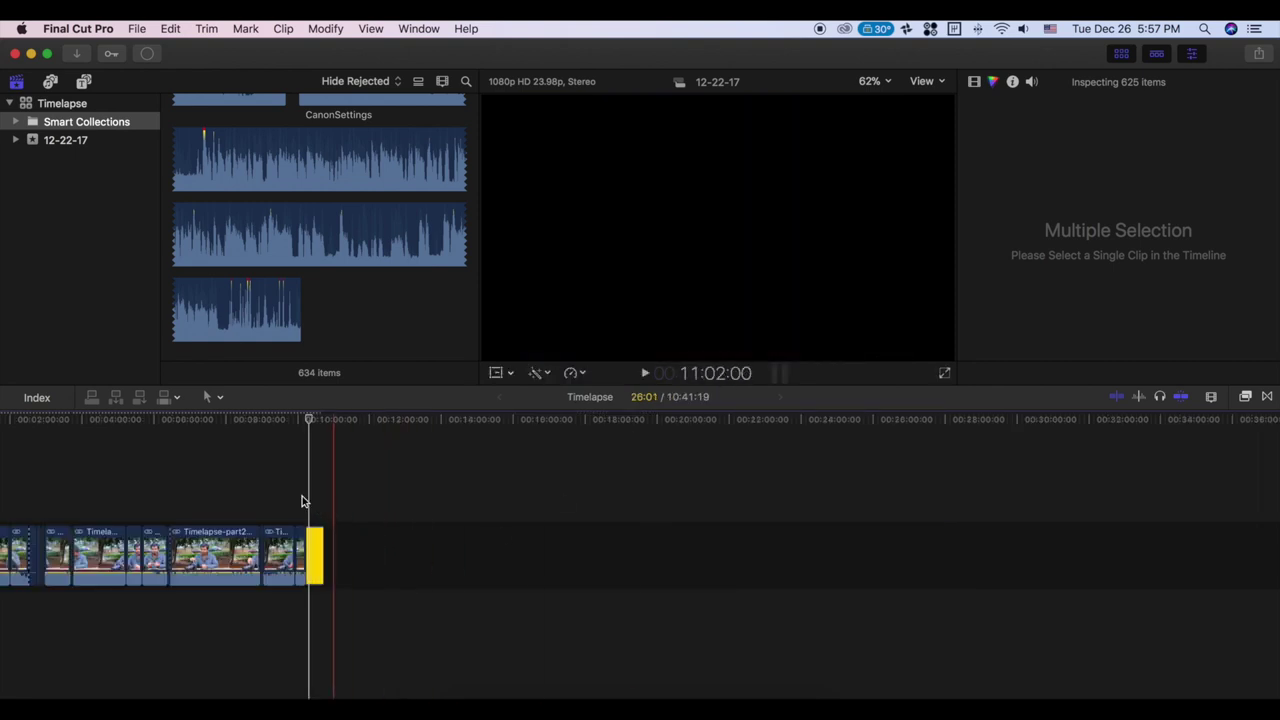
drag(307, 428, 308, 416)
Play back the moonrise timelapse, then show the File > Share destinations such as Master File and YouTube.
key(space)
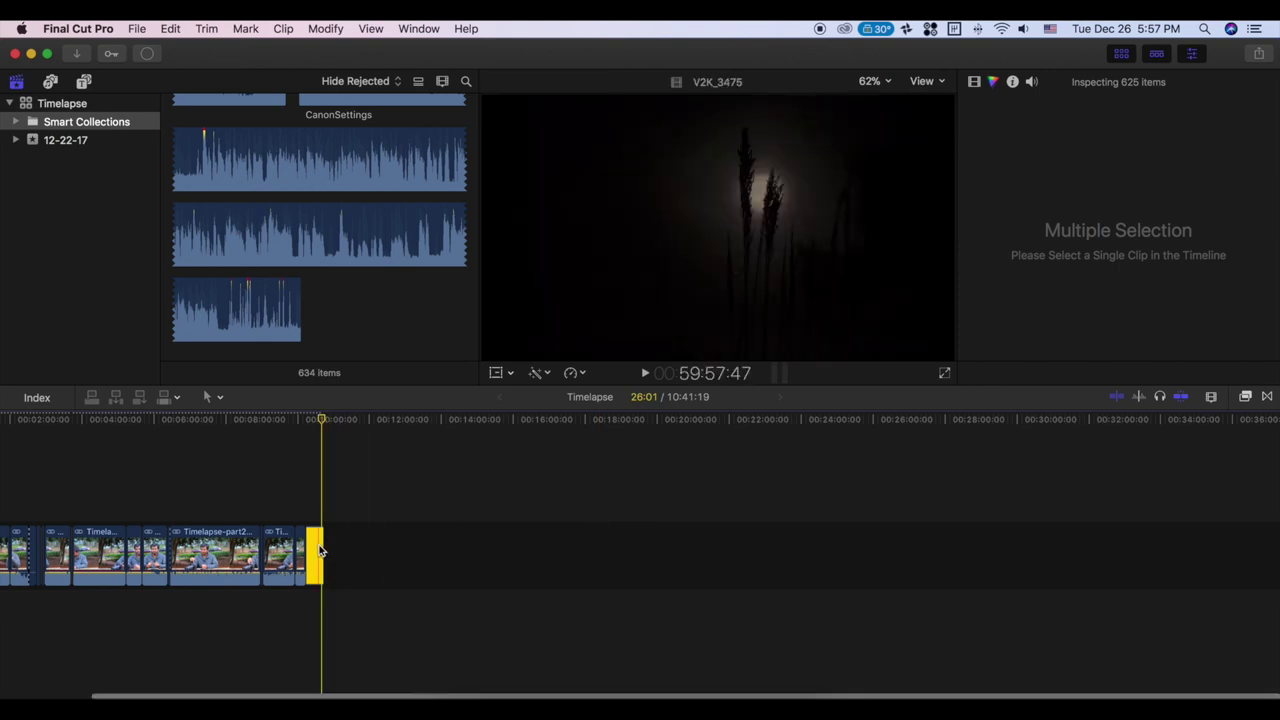
click(137, 28)
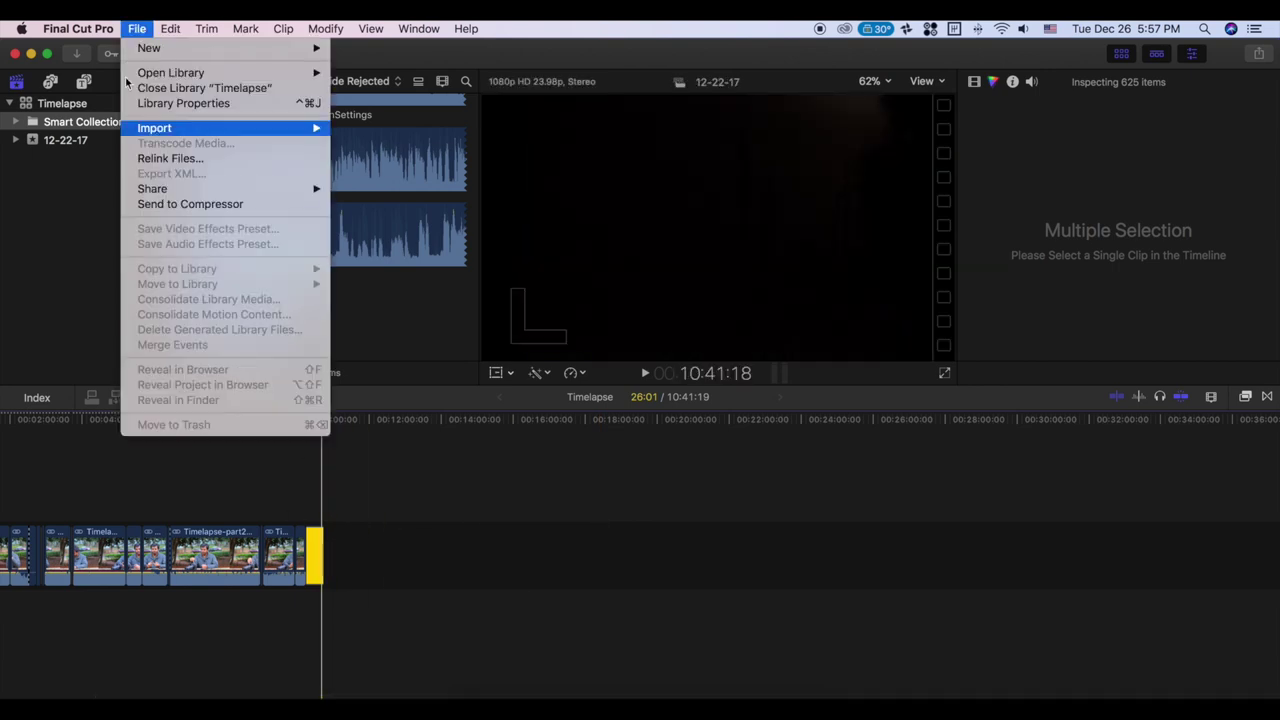
mouse_move(184, 193)
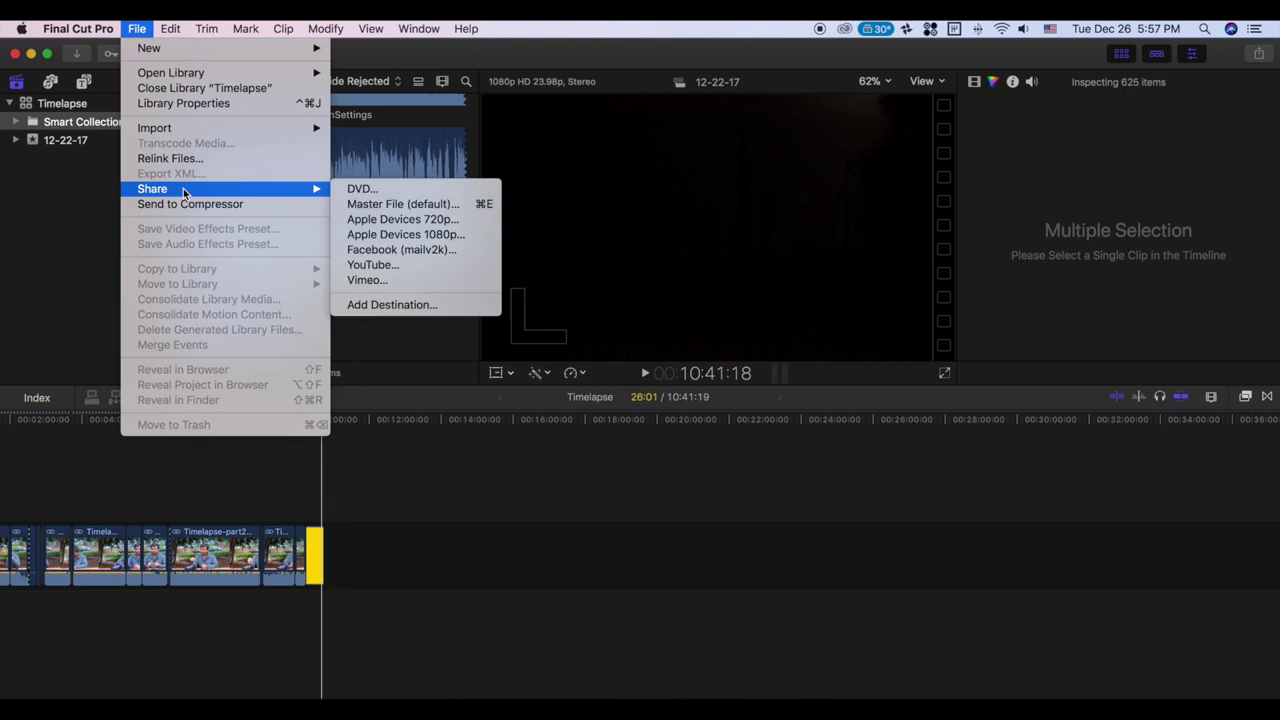